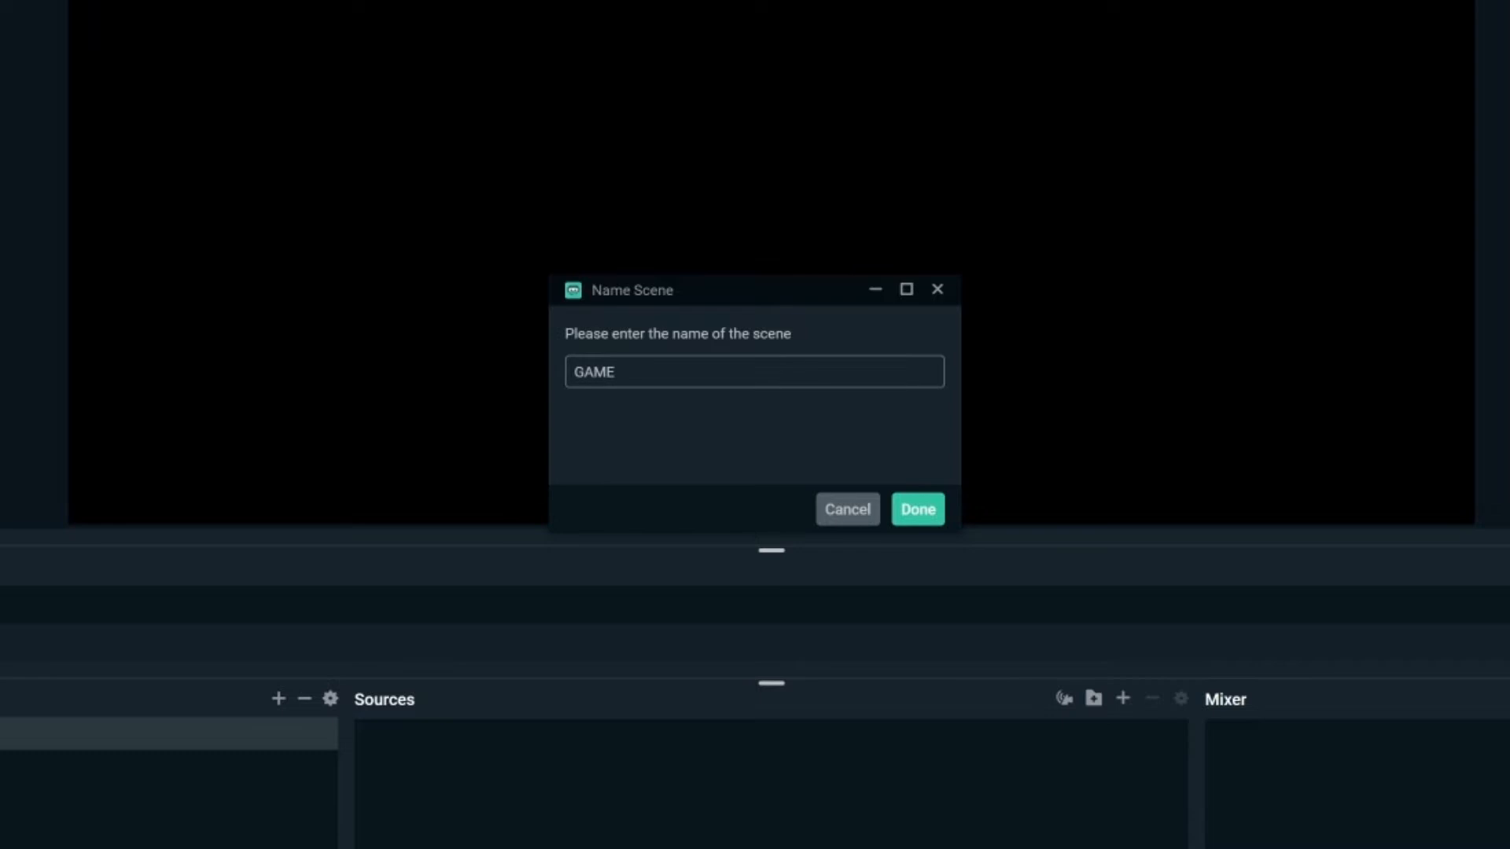
- Confirm the new scene name GAME, then bring up the Add Source catalogue from the Sources panel
left_click(918, 511)
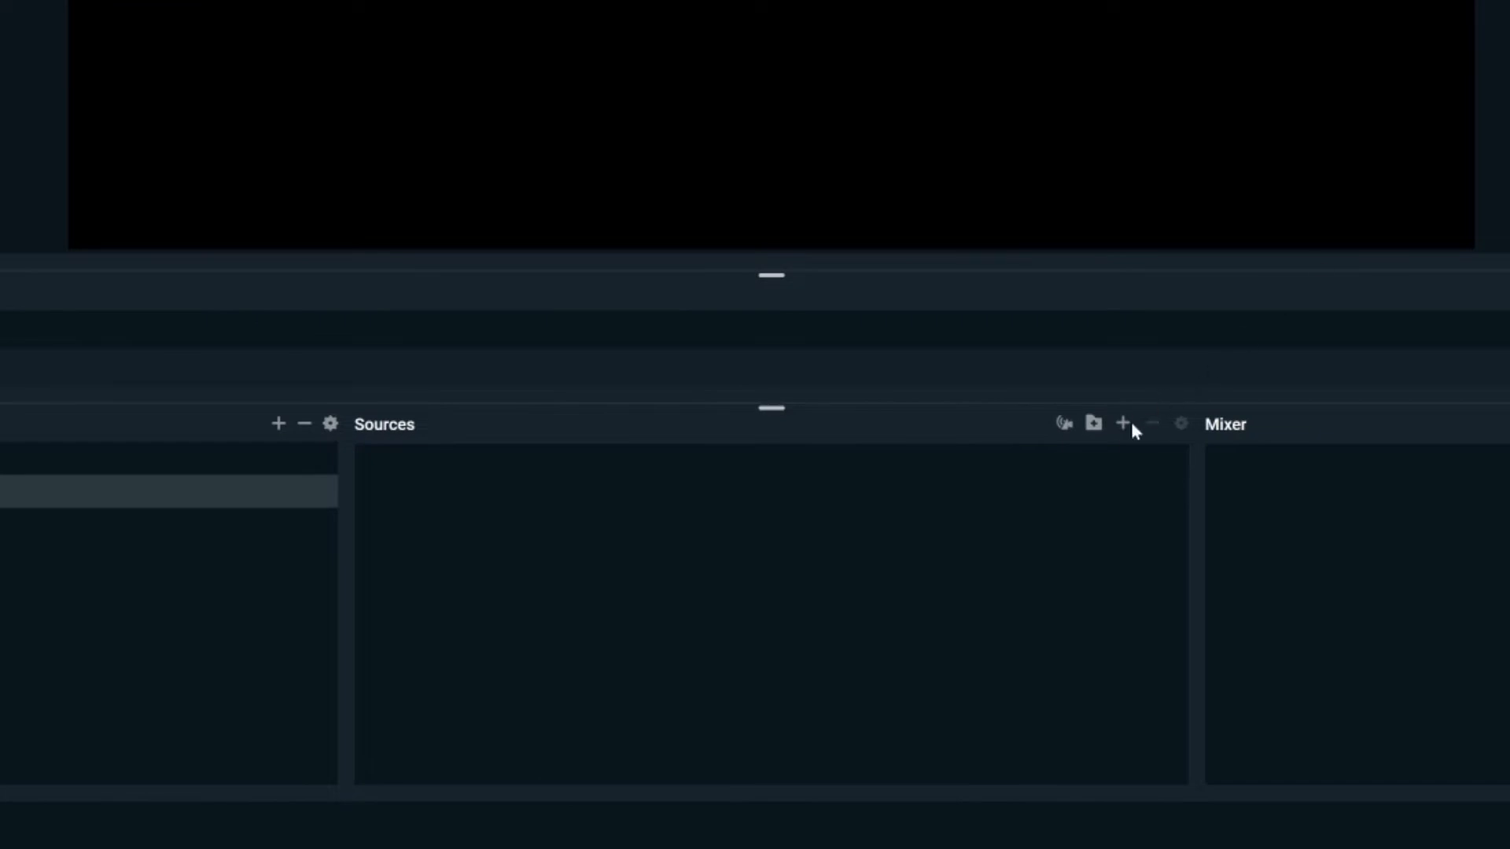
left_click(1123, 423)
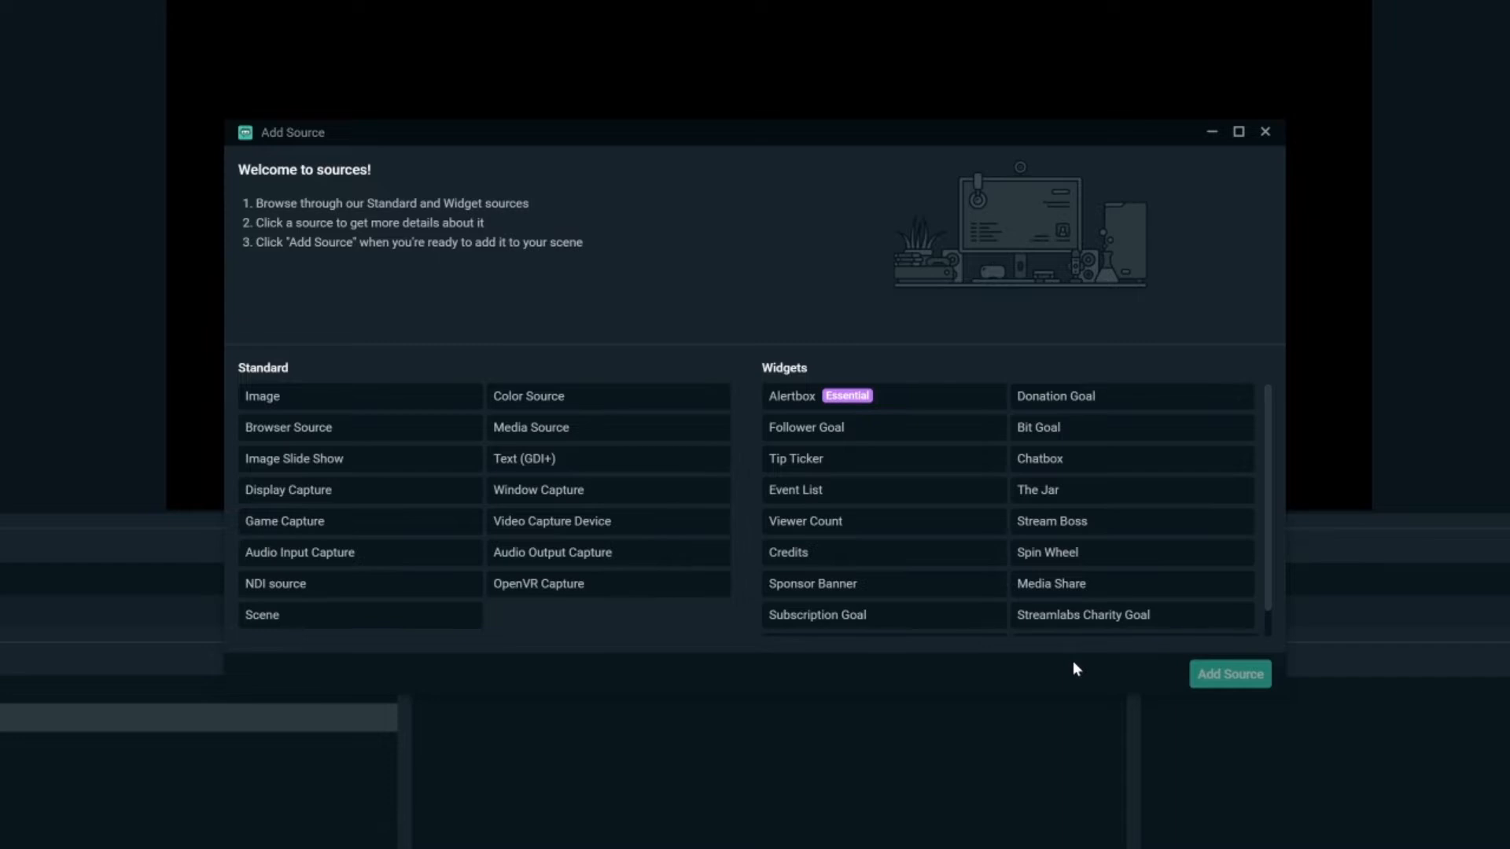
- Choose Game Capture over Display Capture as the source type and continue to naming
left_click(391, 523)
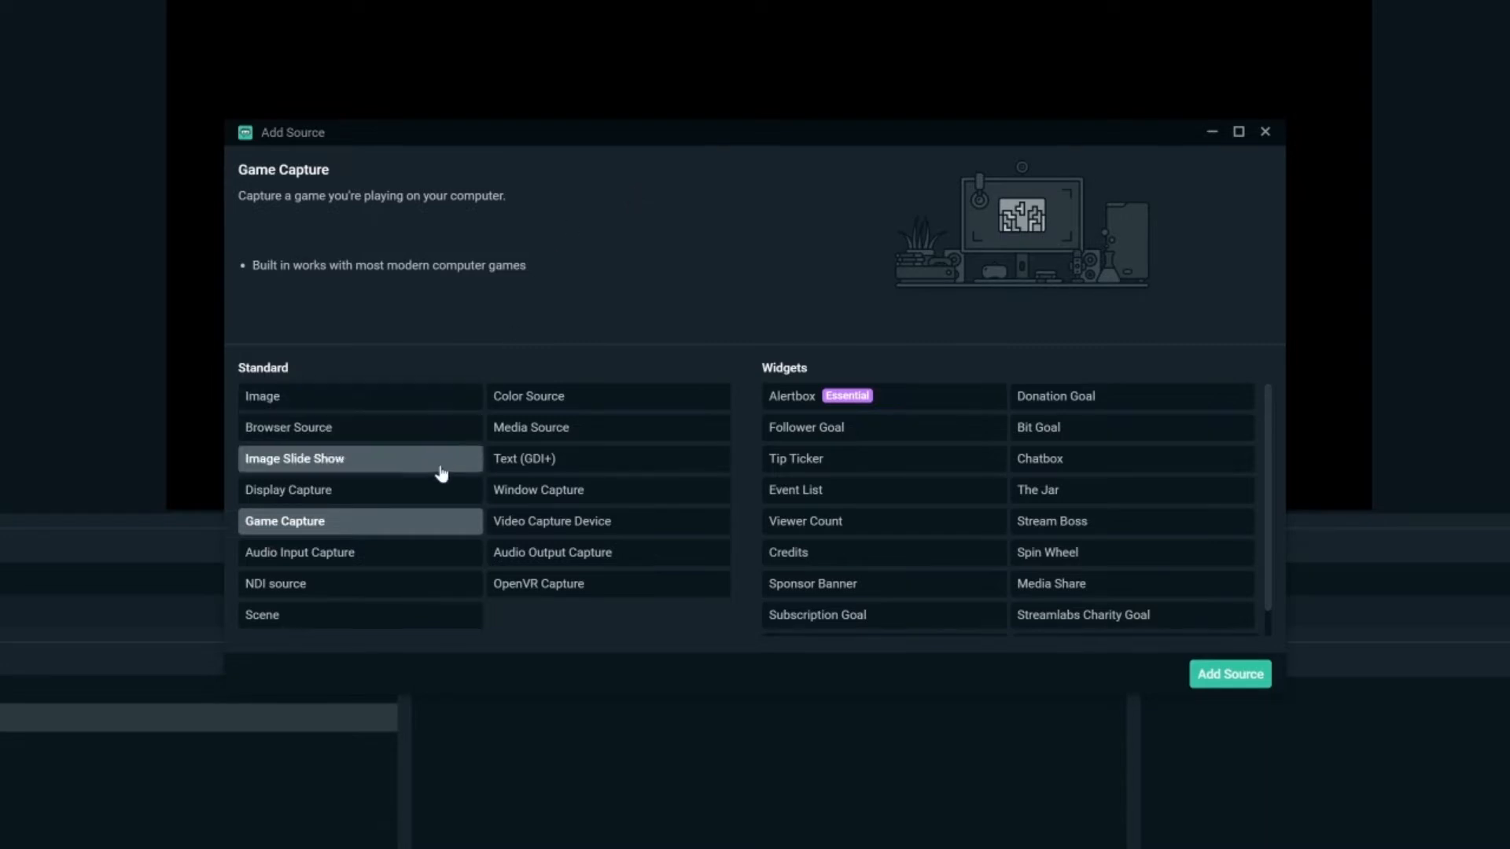
left_click(438, 496)
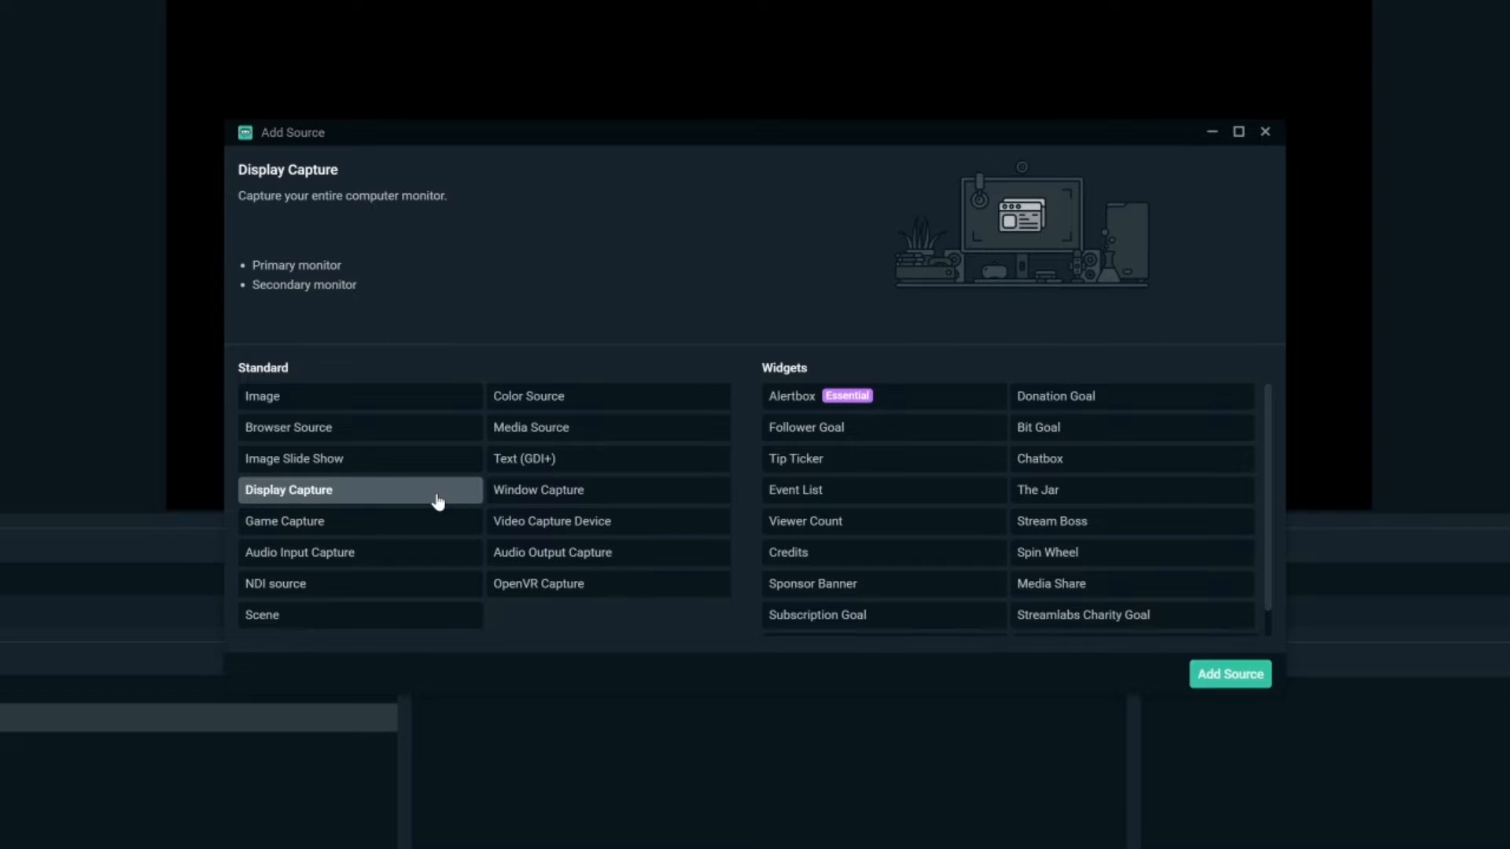
left_click(421, 525)
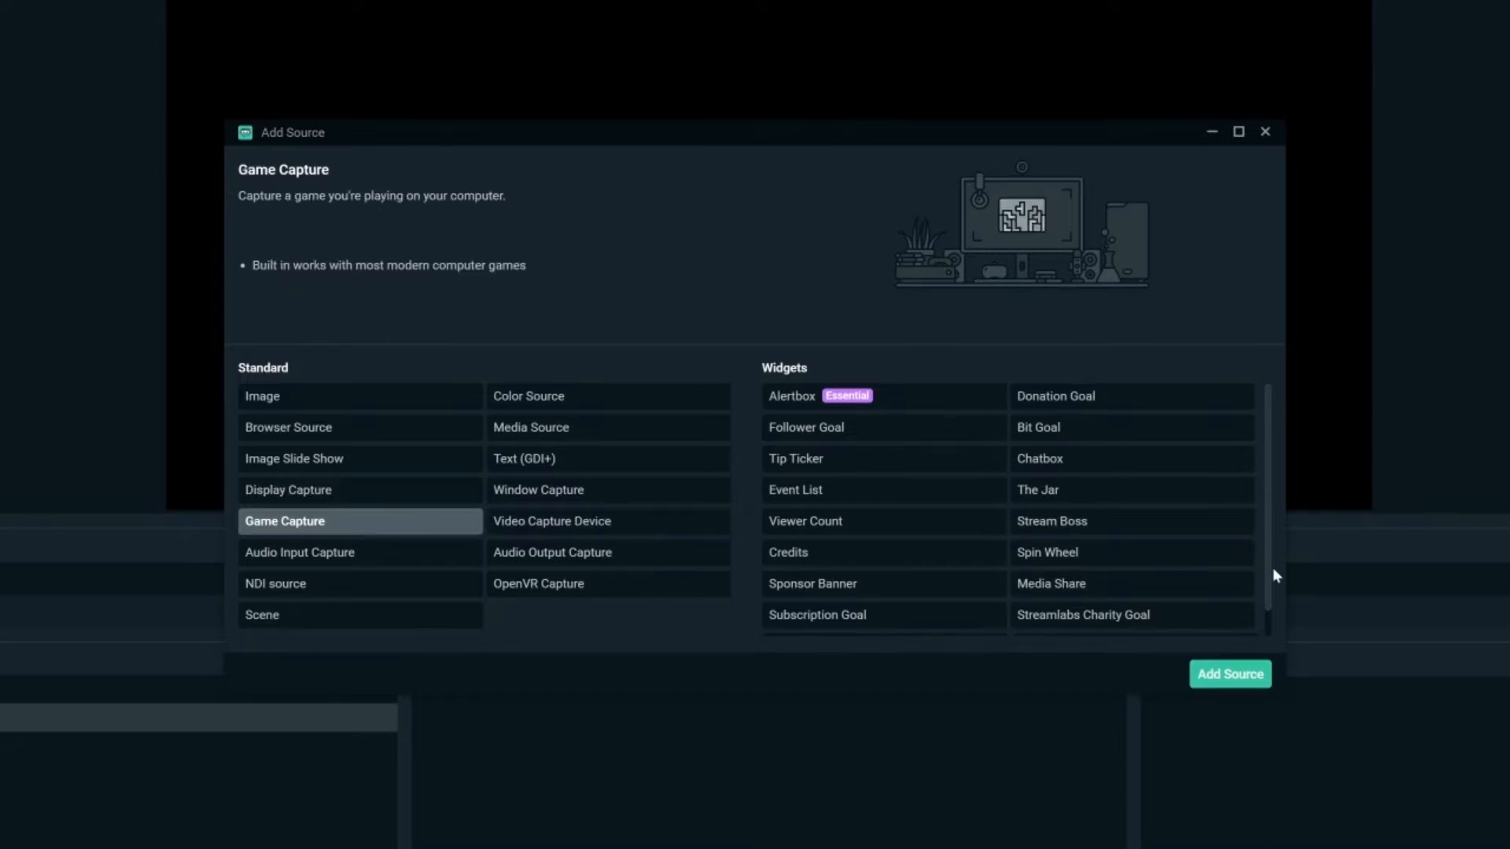
left_click(1248, 678)
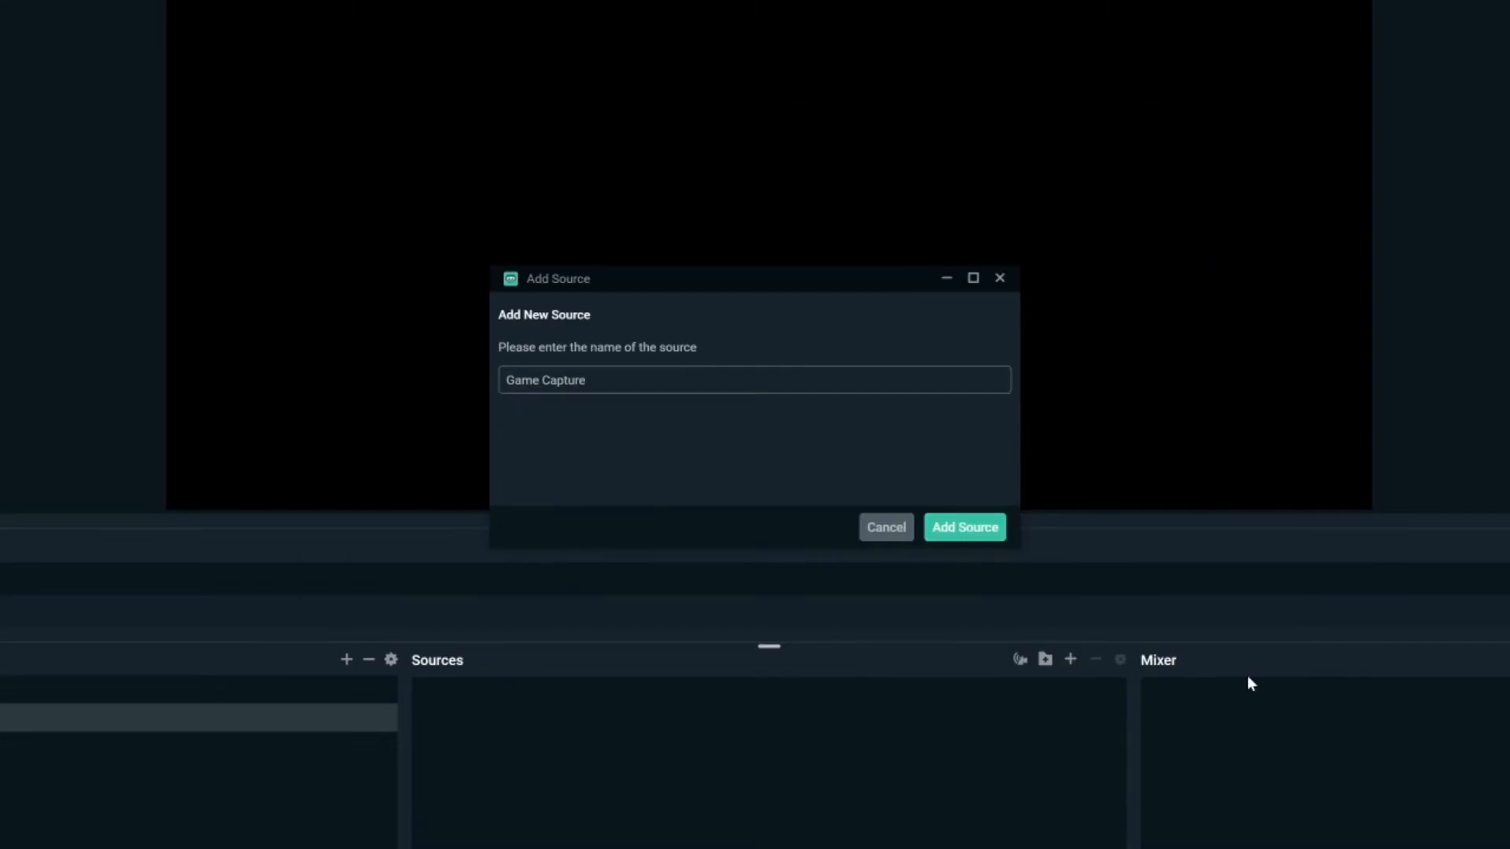
- Add the source as 'Game Capture' with capture mode Auto, then reopen the source catalogue
left_click(975, 529)
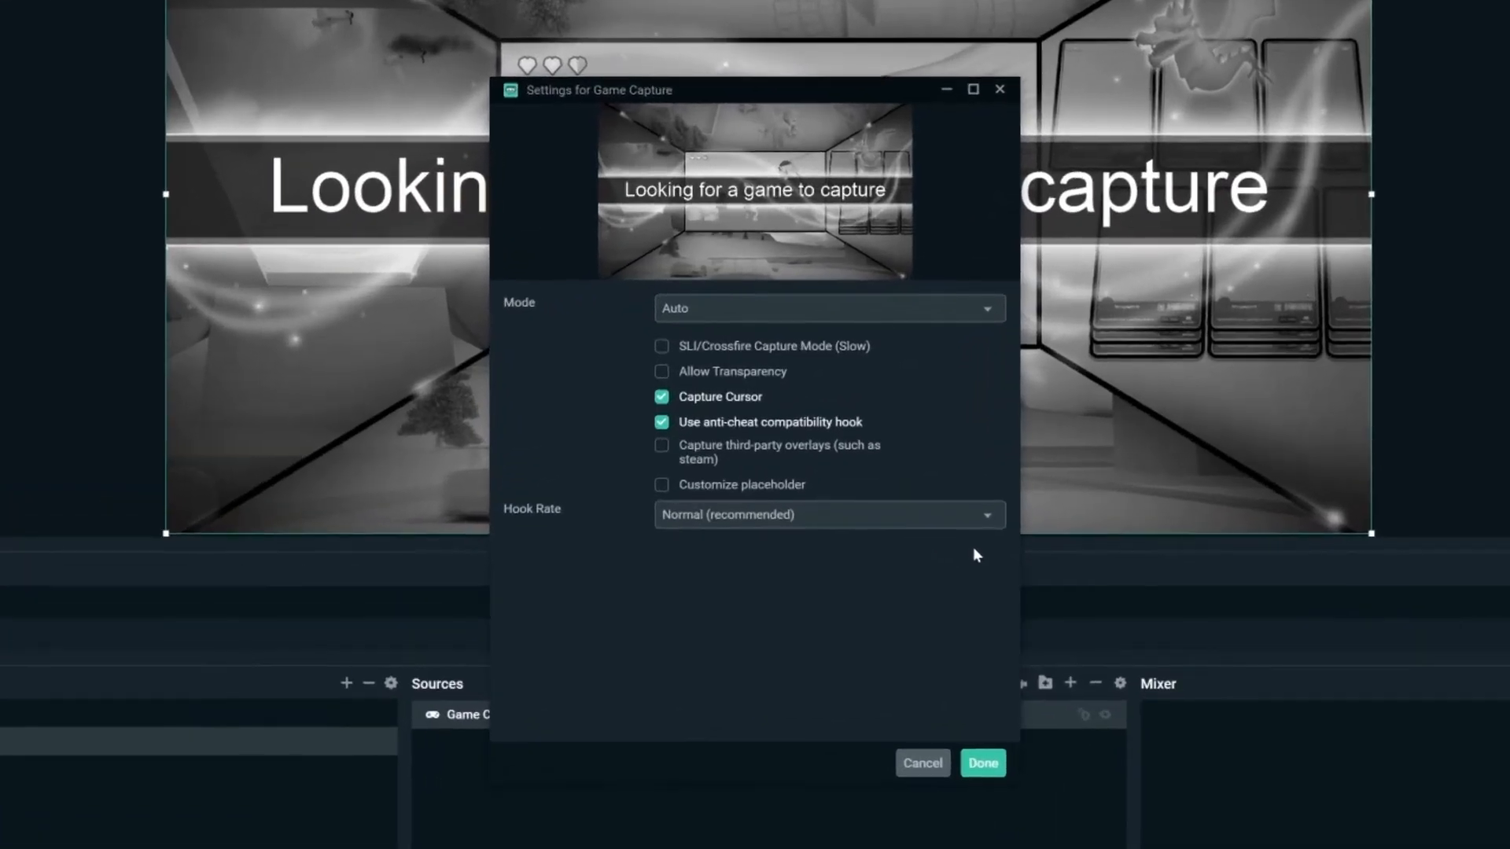
left_click(943, 311)
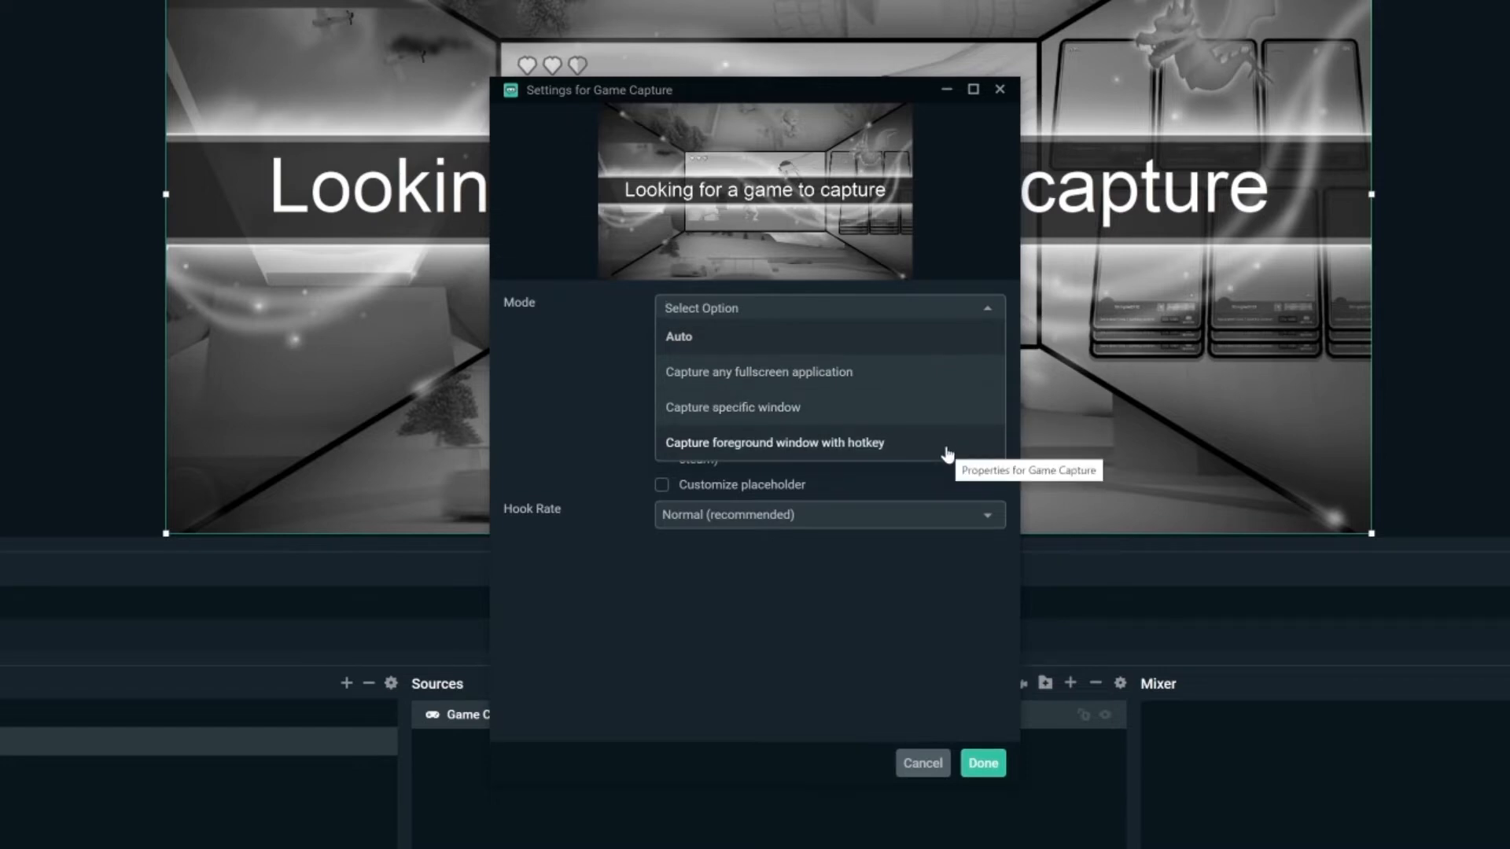
left_click(907, 347)
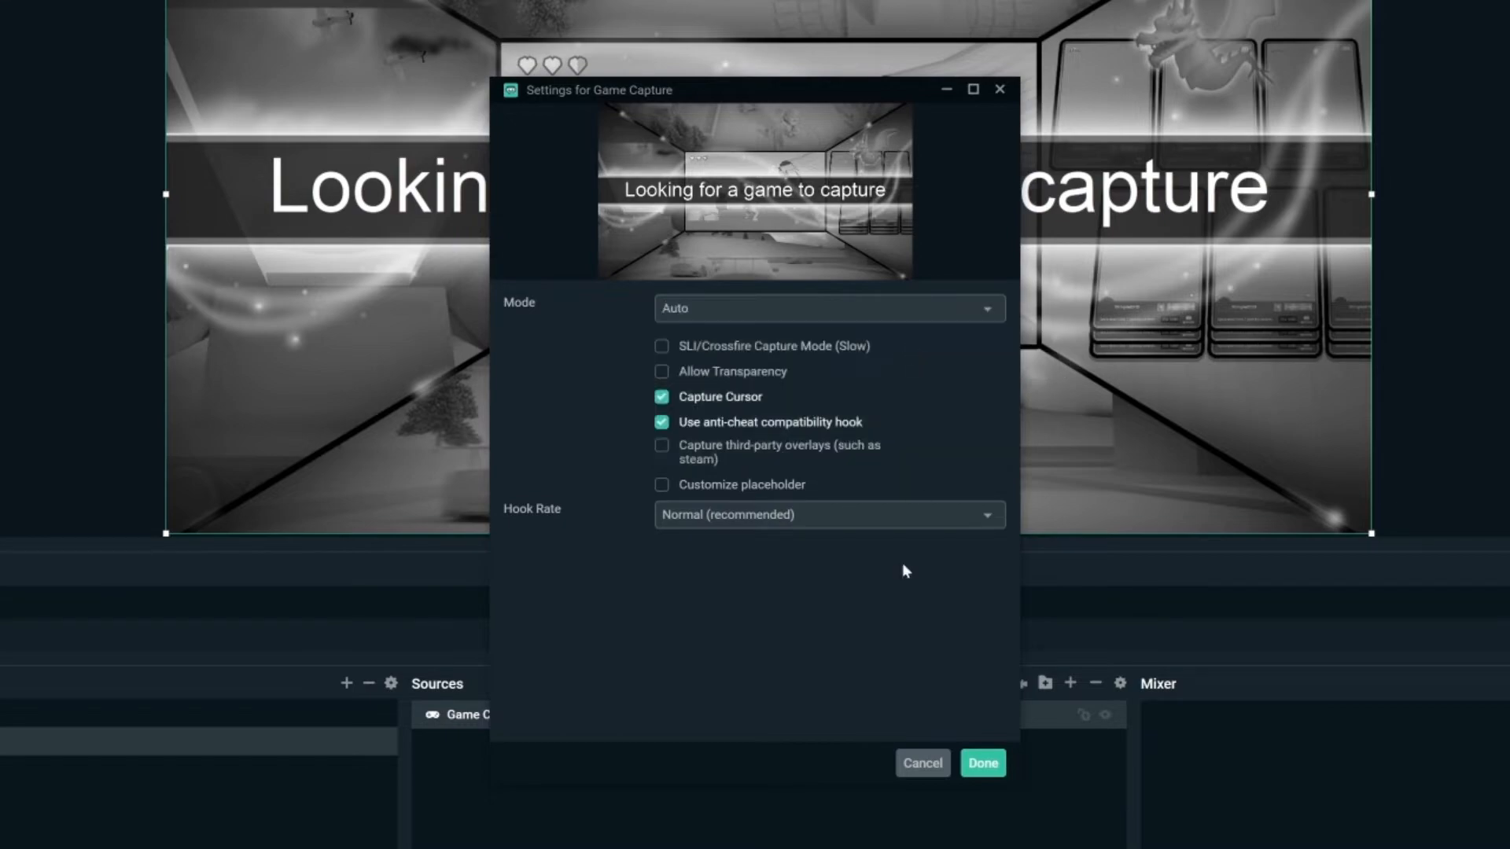
left_click(982, 762)
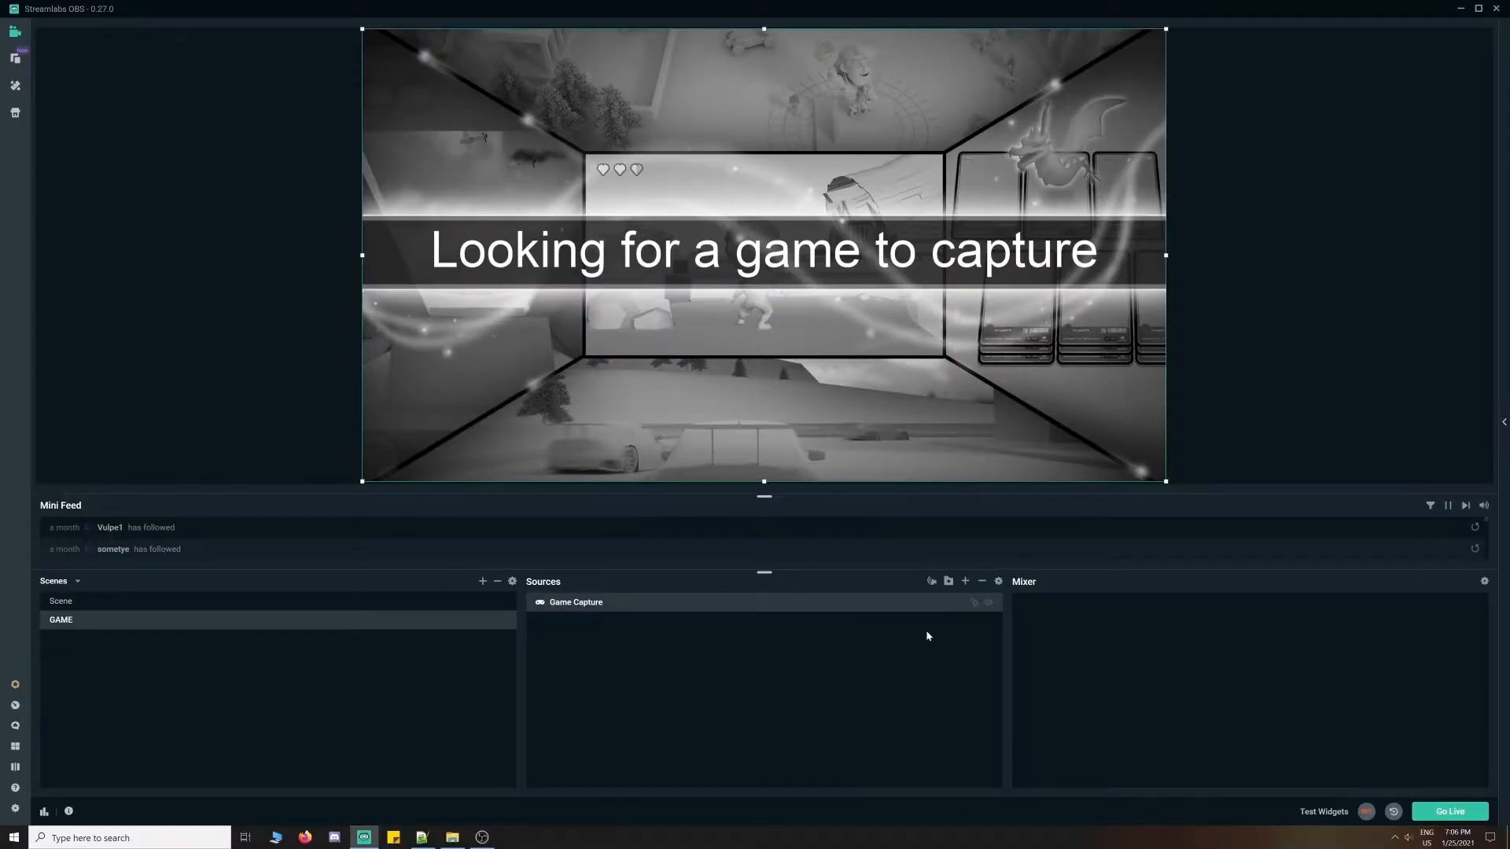
left_click(1282, 314)
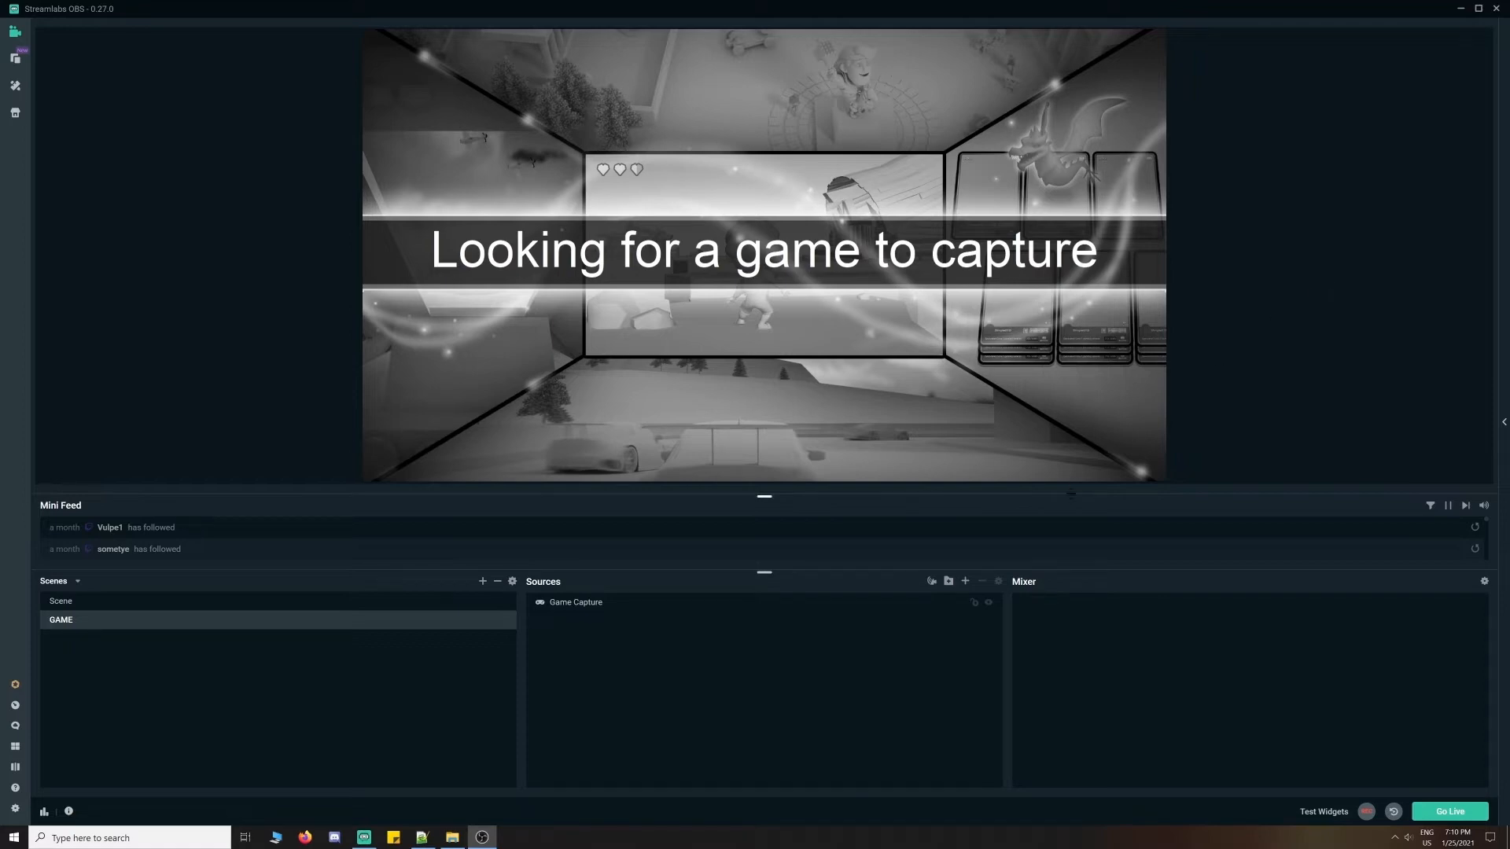
left_click(965, 582)
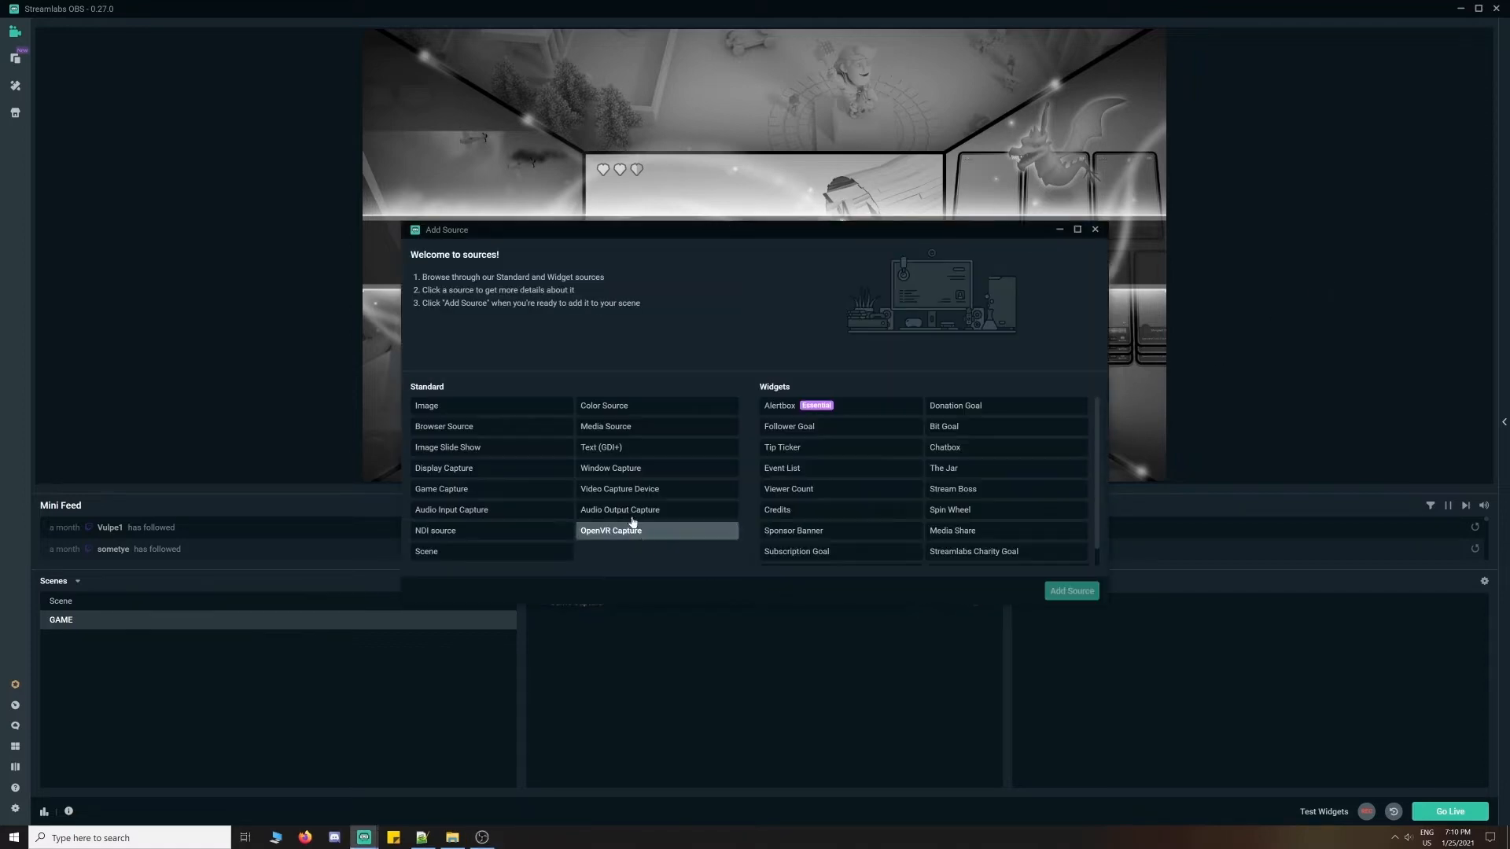
- Add a Video Capture Device source named 'cam'
left_click(1069, 592)
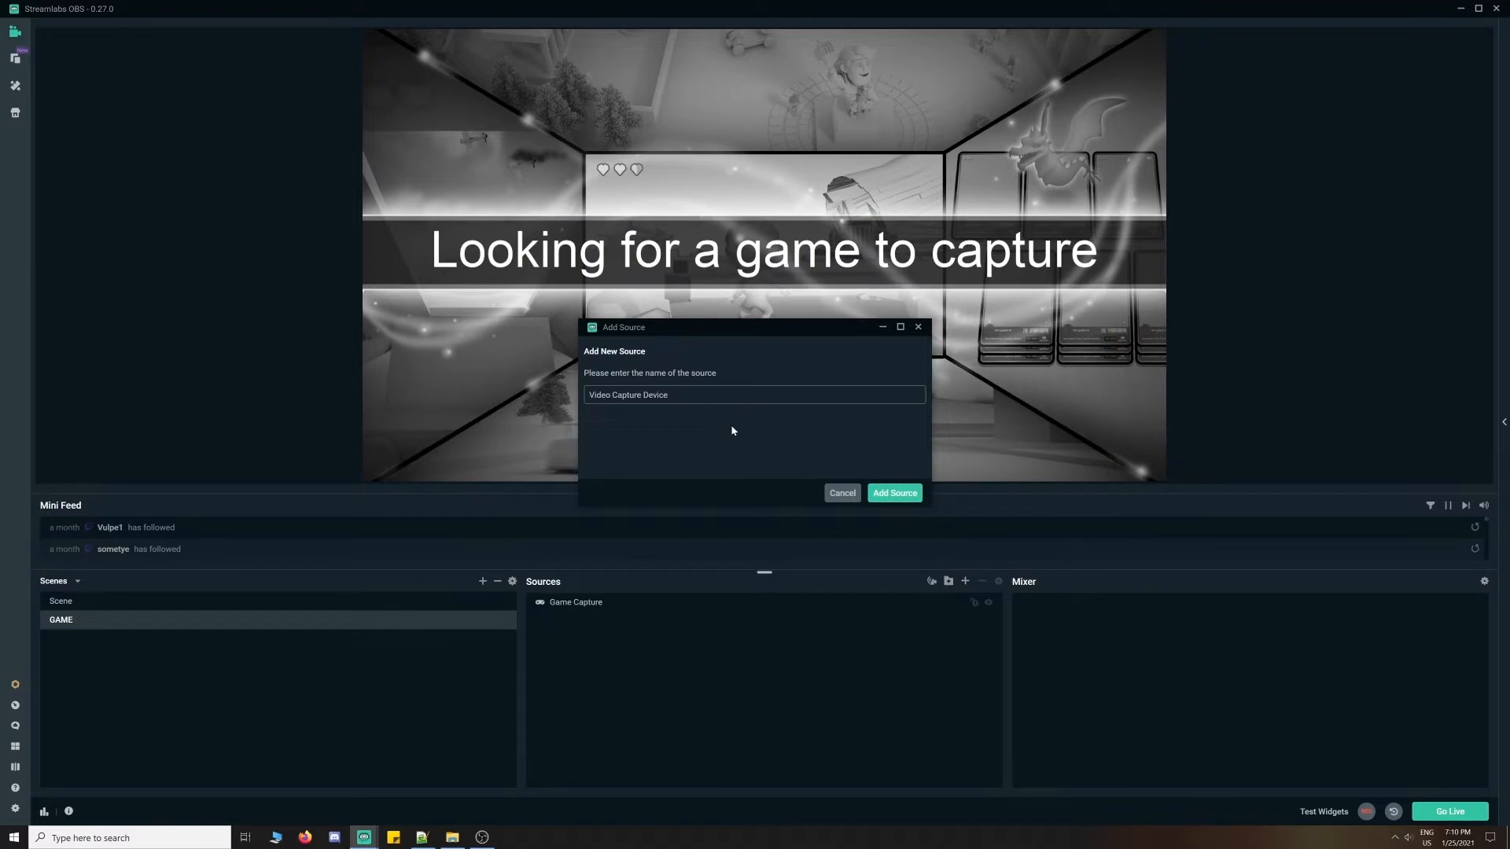
type("cam")
left_click(895, 493)
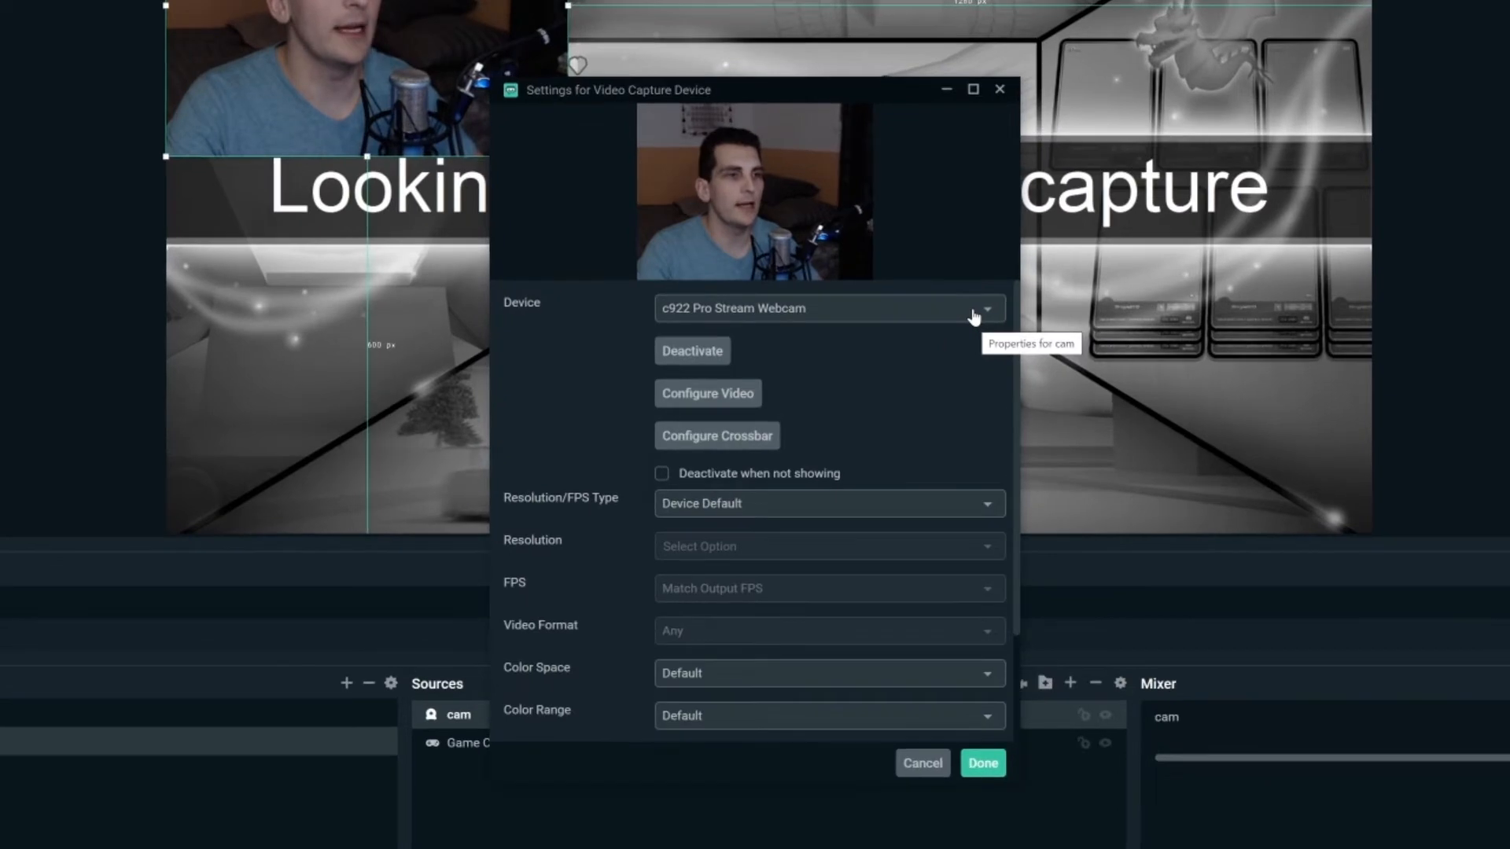
- Use the c922 Pro Stream Webcam with Custom resolution type at 1280x720
left_click(903, 334)
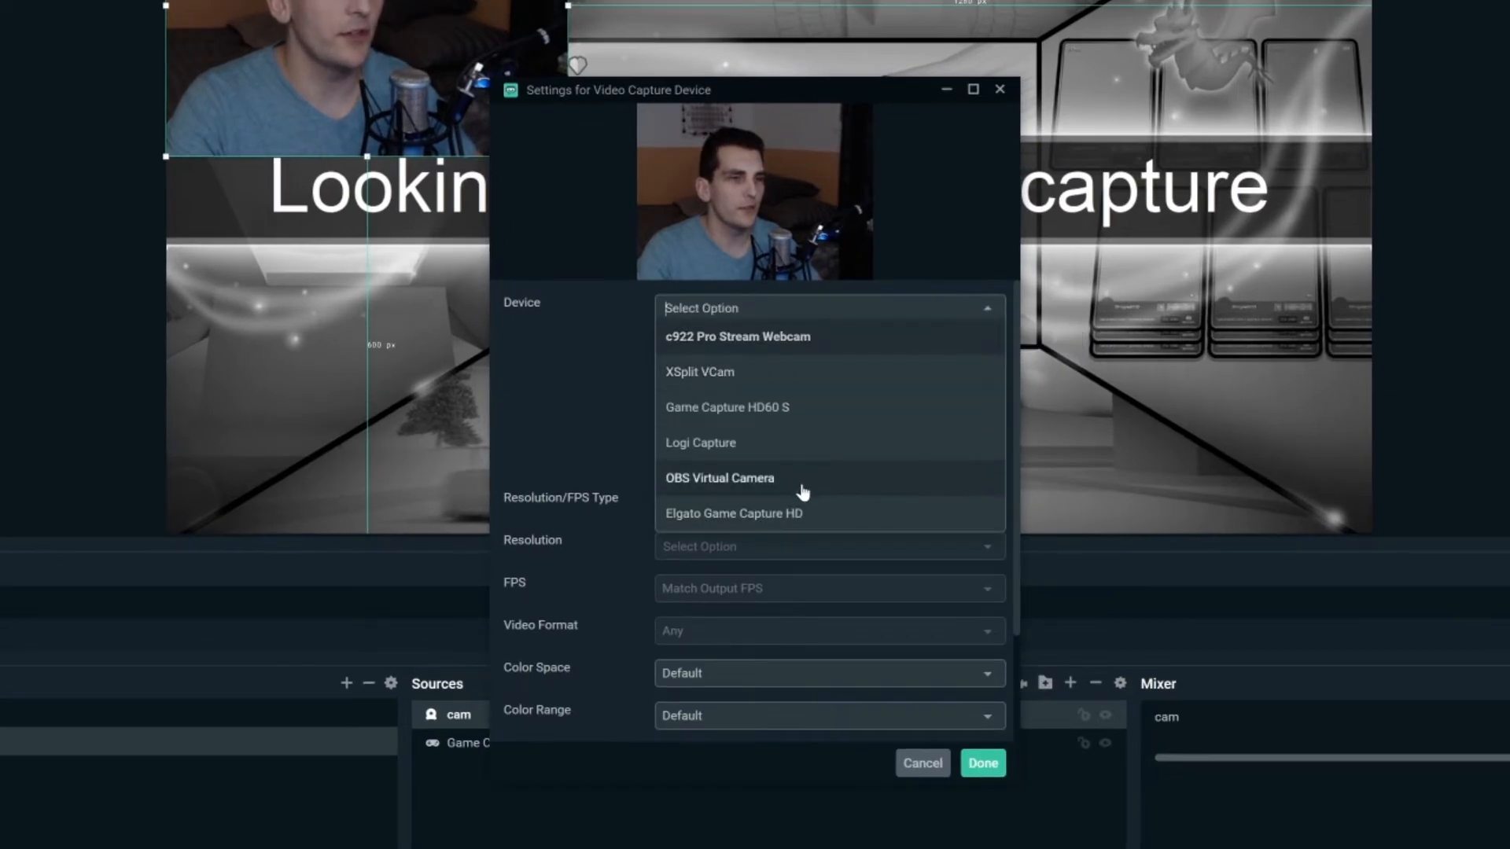
left_click(879, 338)
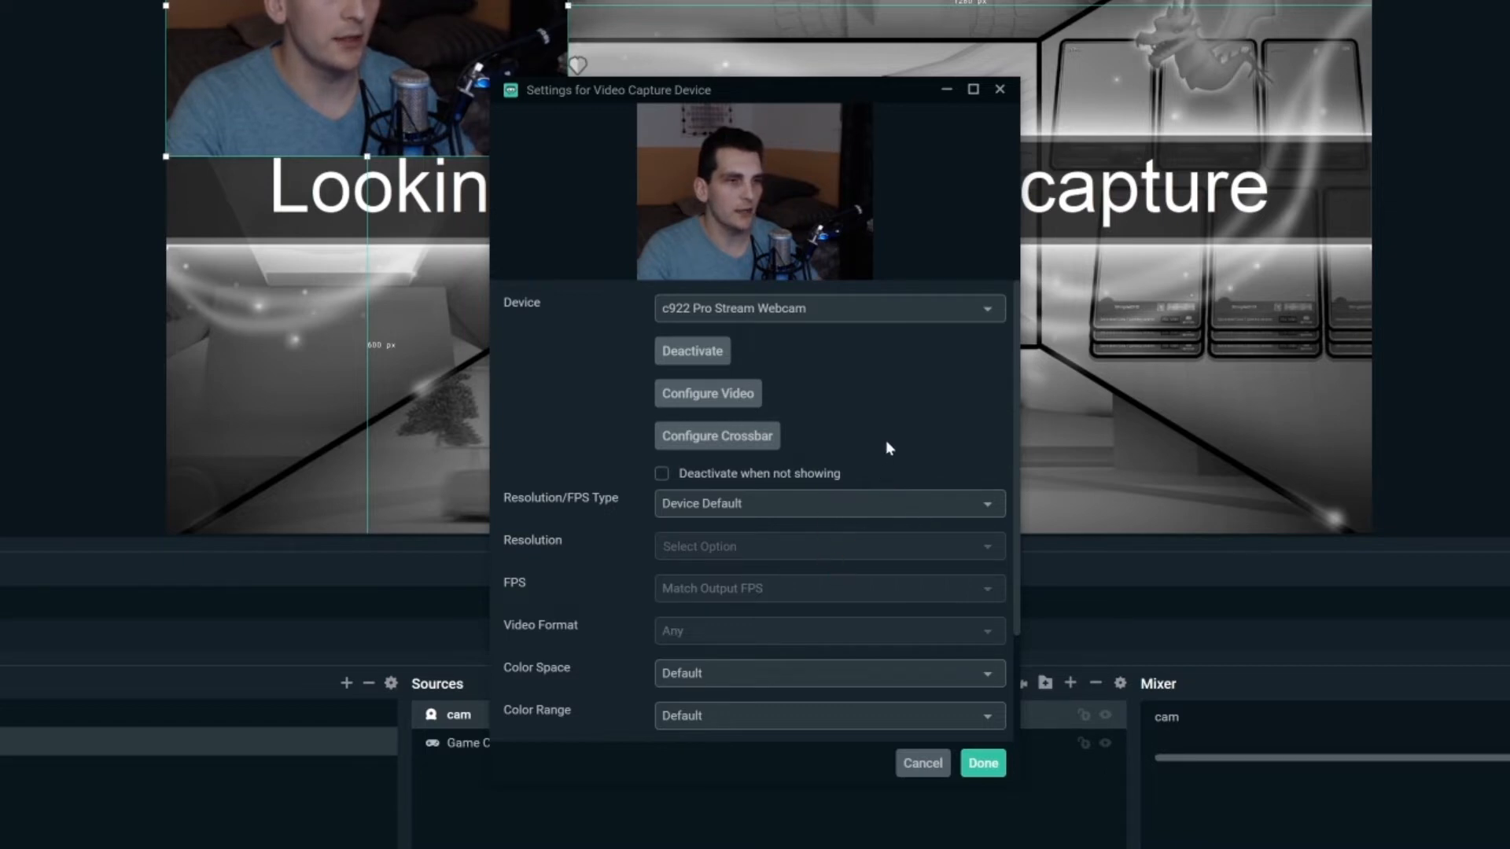
left_click(767, 505)
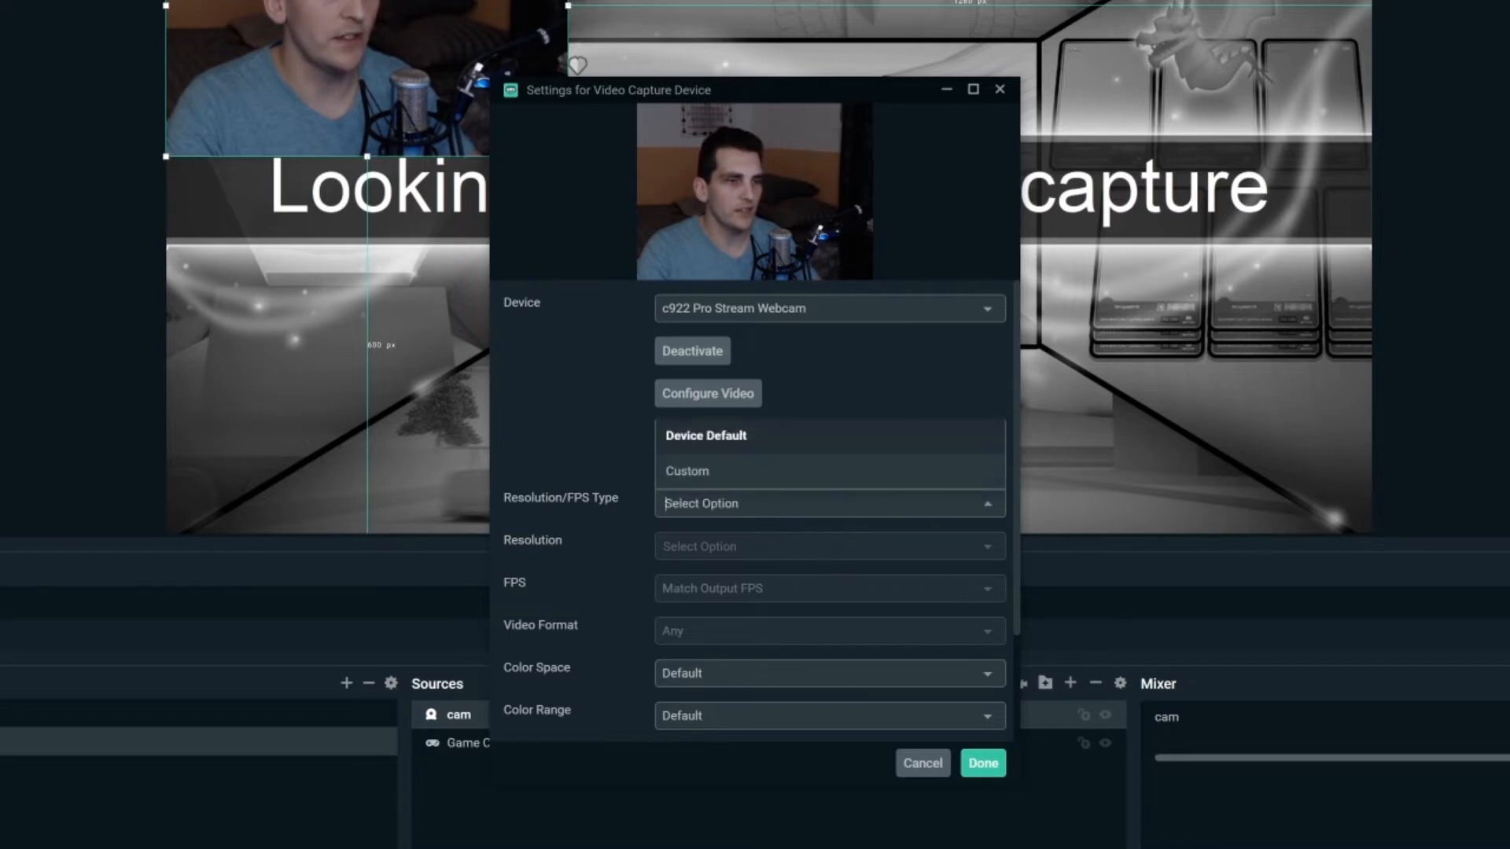
left_click(745, 473)
left_click(823, 552)
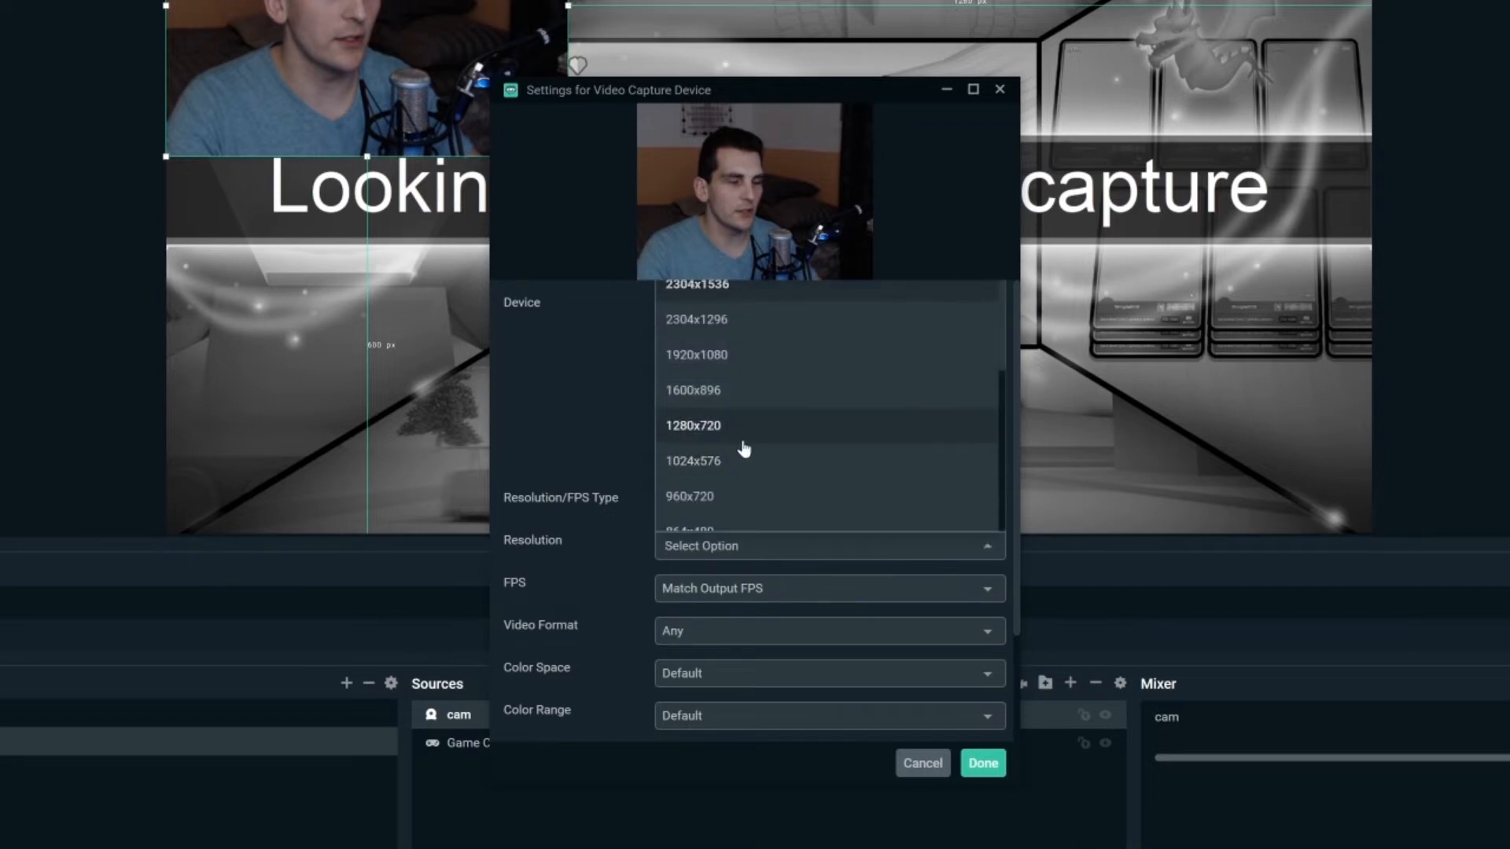
left_click(816, 438)
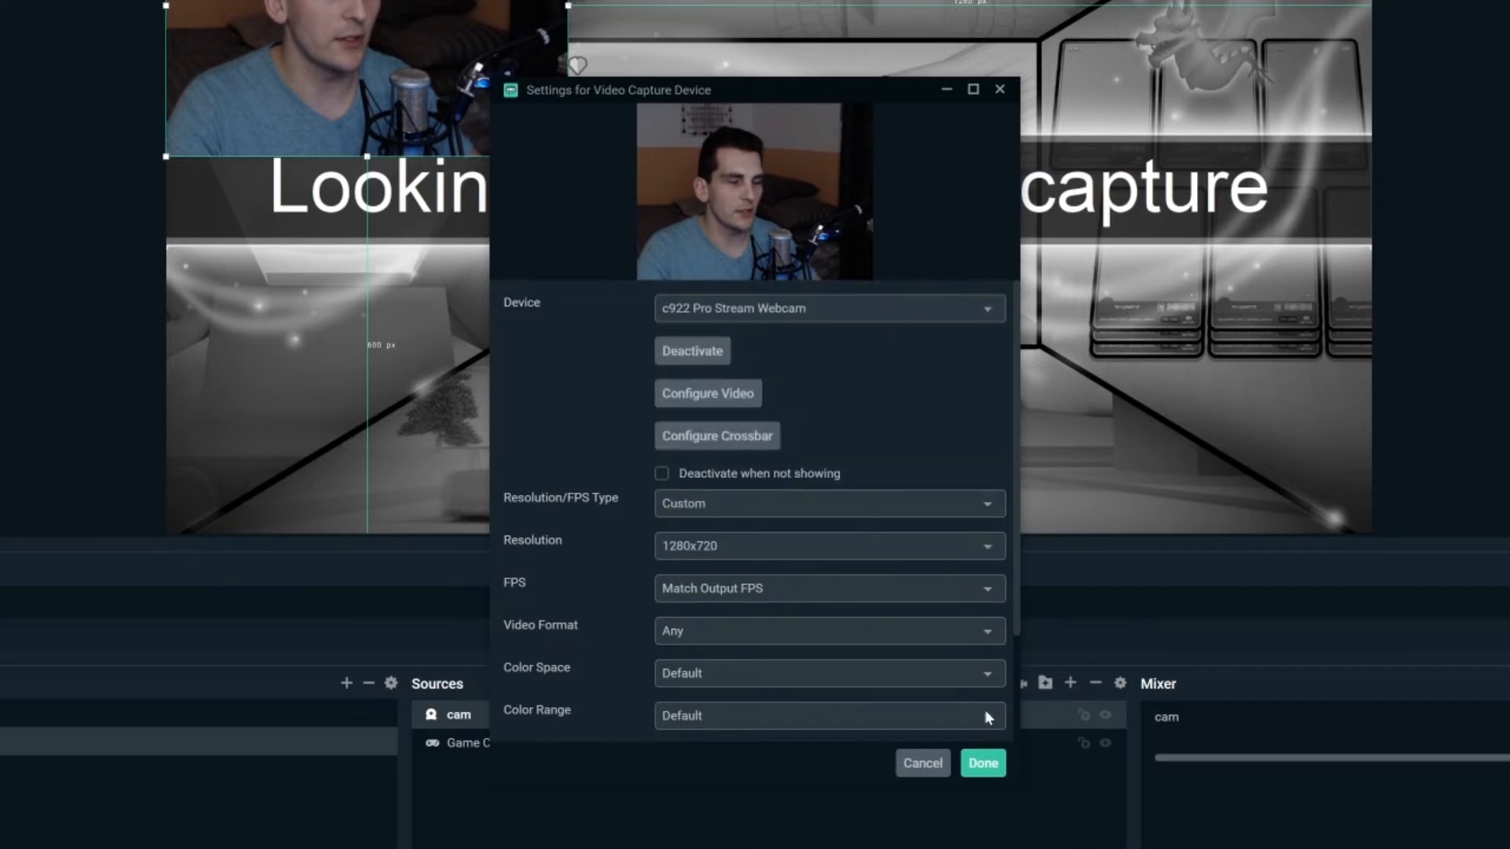
left_click(983, 763)
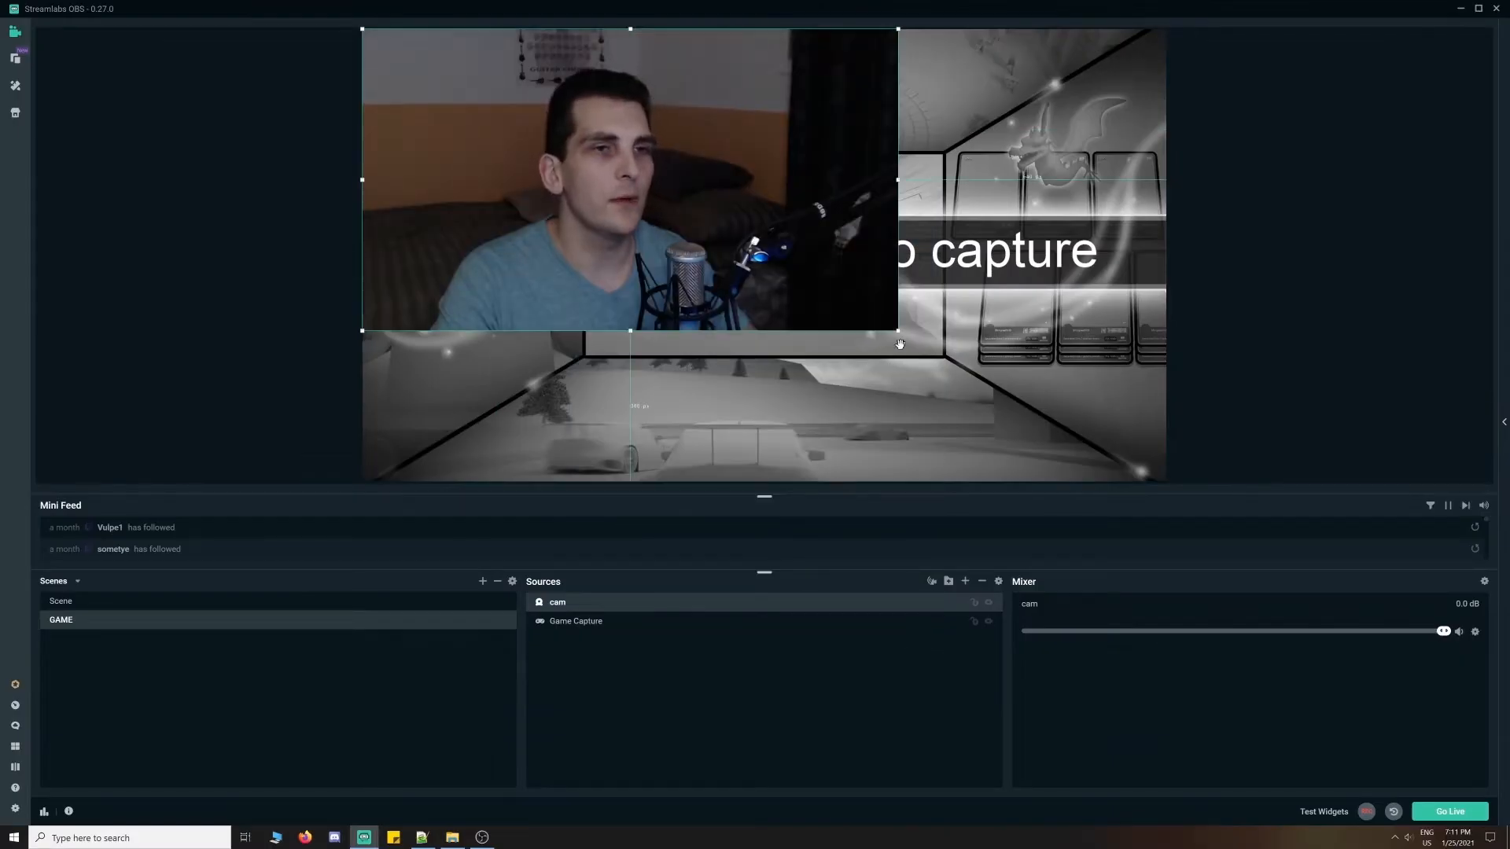
- Resize the cam feed smaller and drag it to the bottom-right of the preview
left_click_drag(901, 331, 623, 175)
left_click_drag(503, 129, 1033, 415)
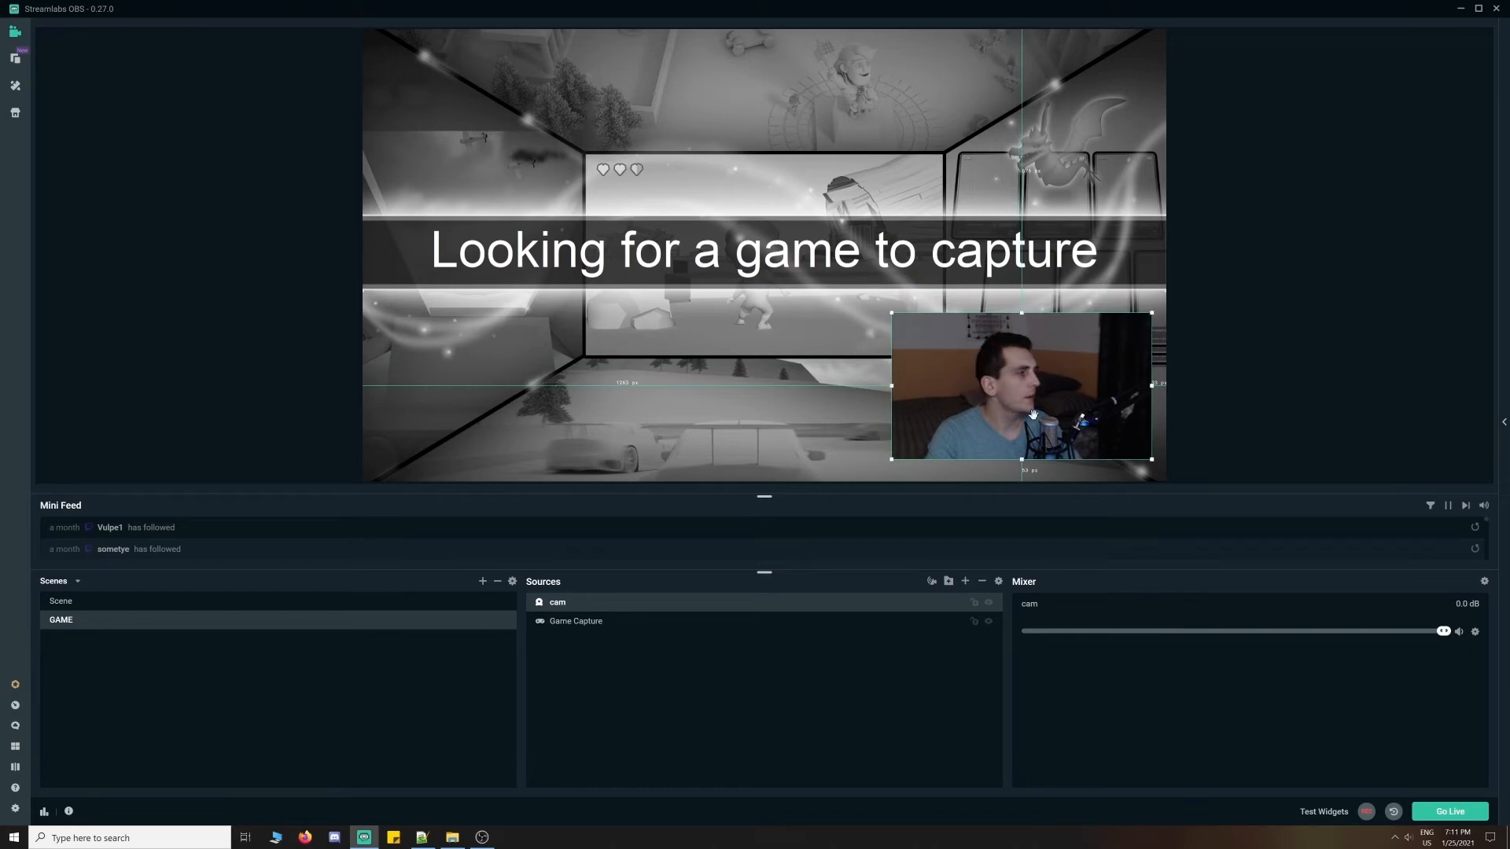
left_click(1291, 406)
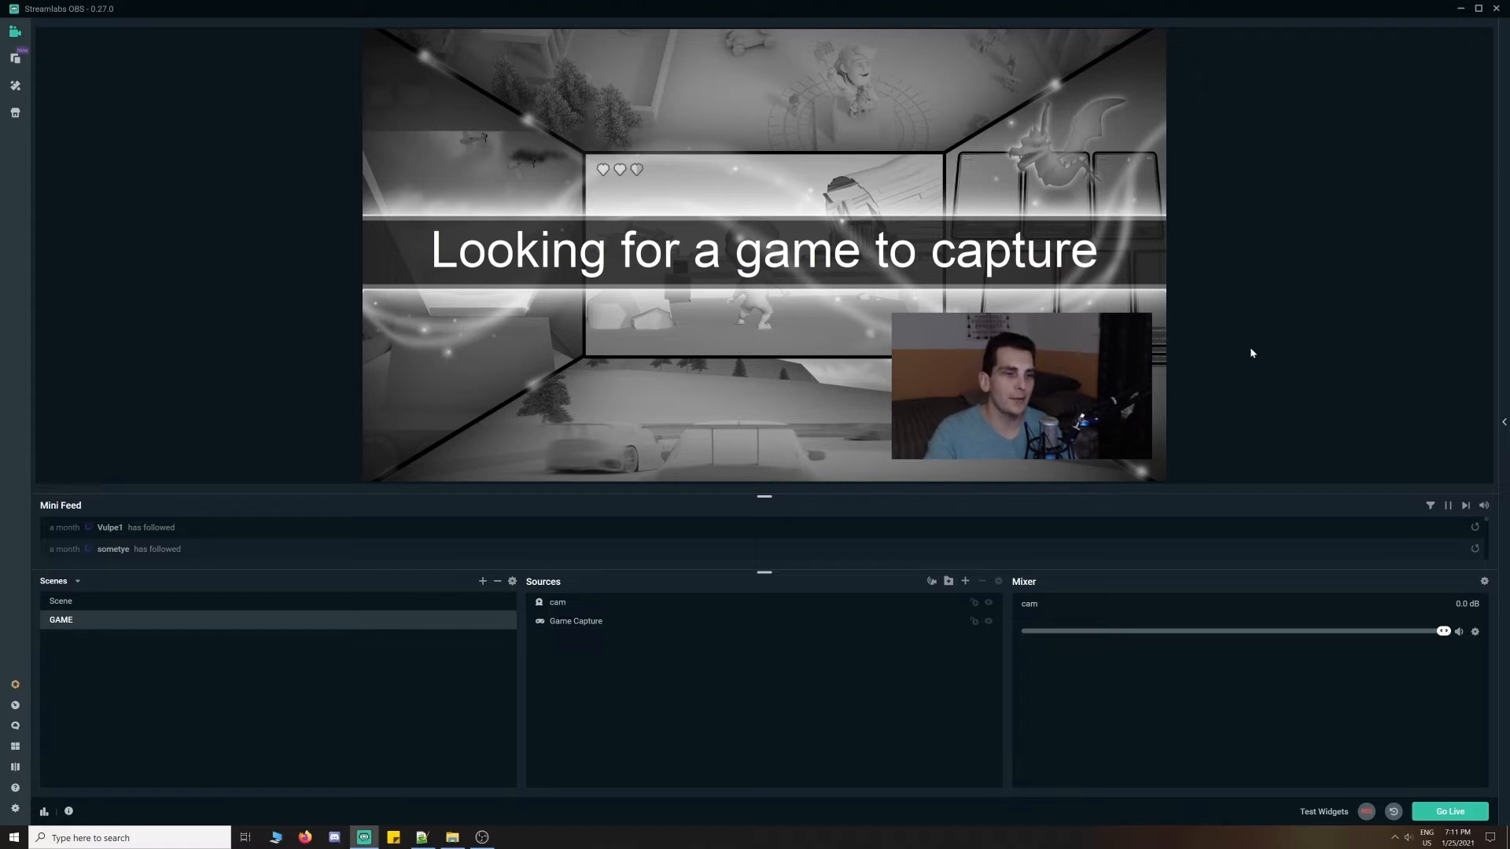
- Add an Audio Input Capture source named 'Mic'
left_click(965, 581)
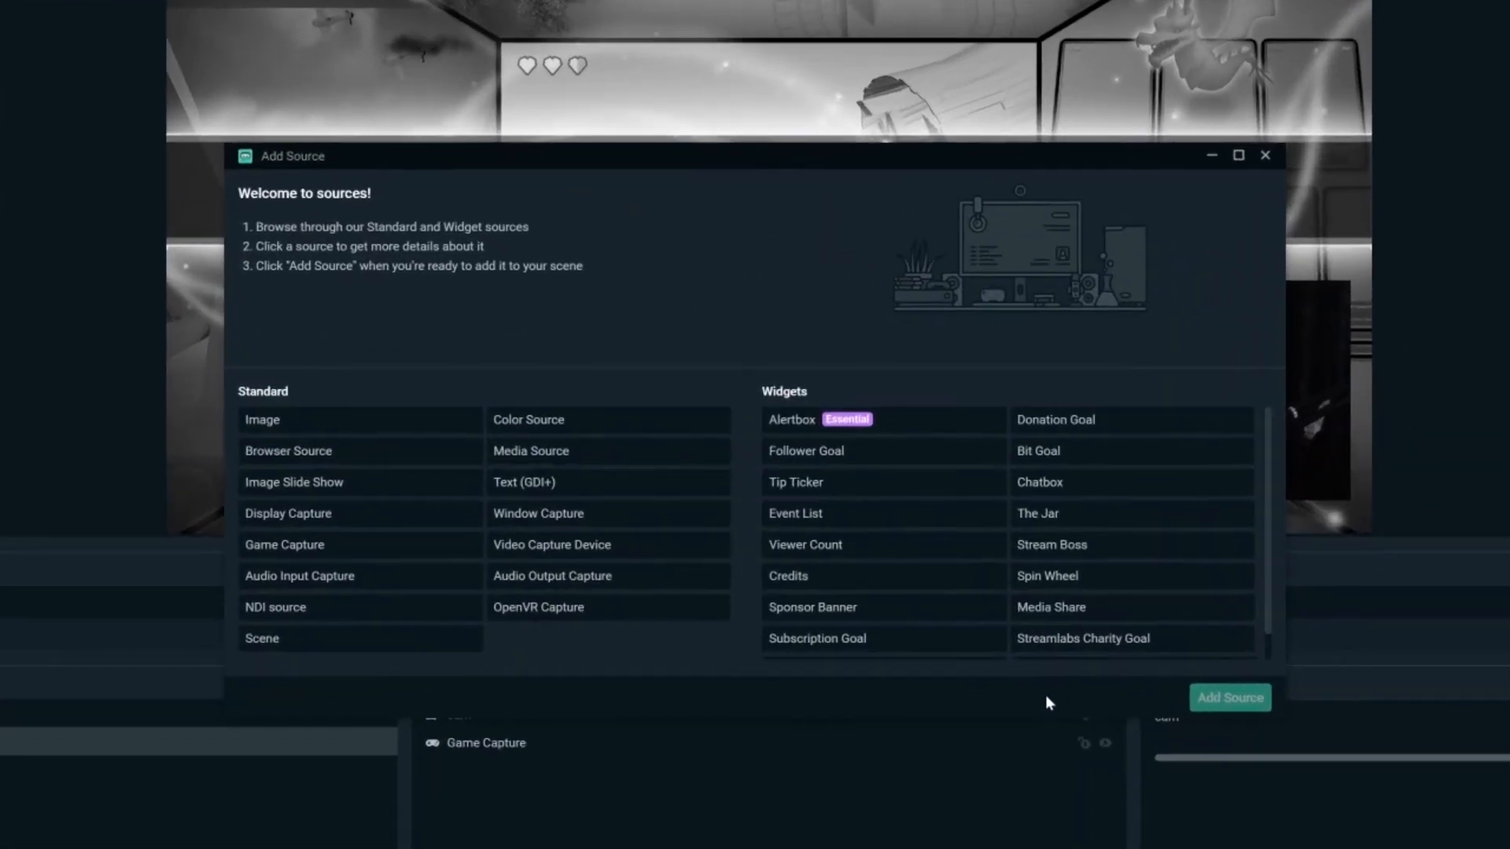
left_click(380, 579)
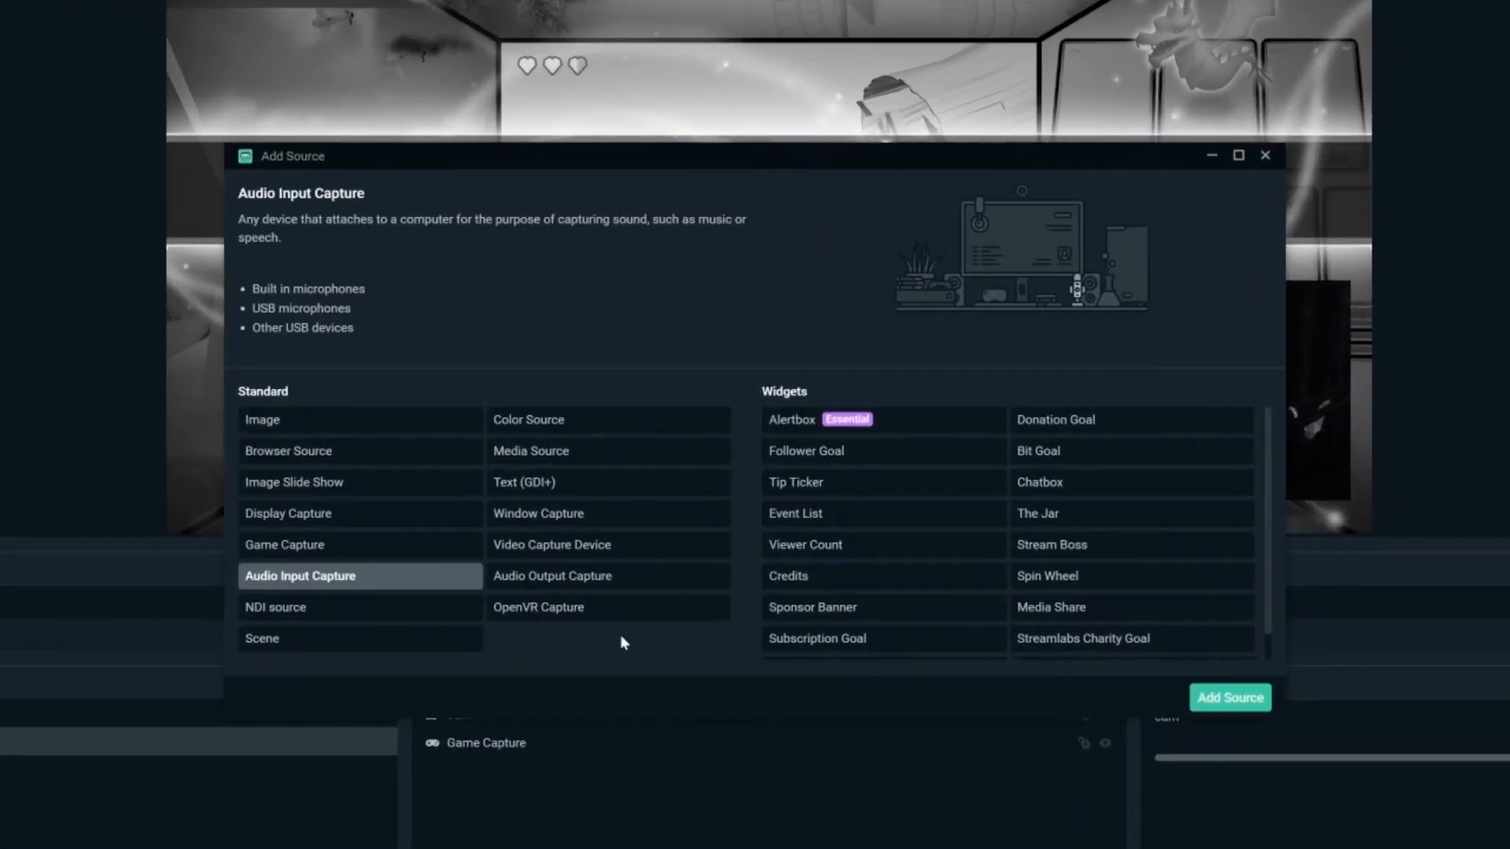
left_click(1192, 702)
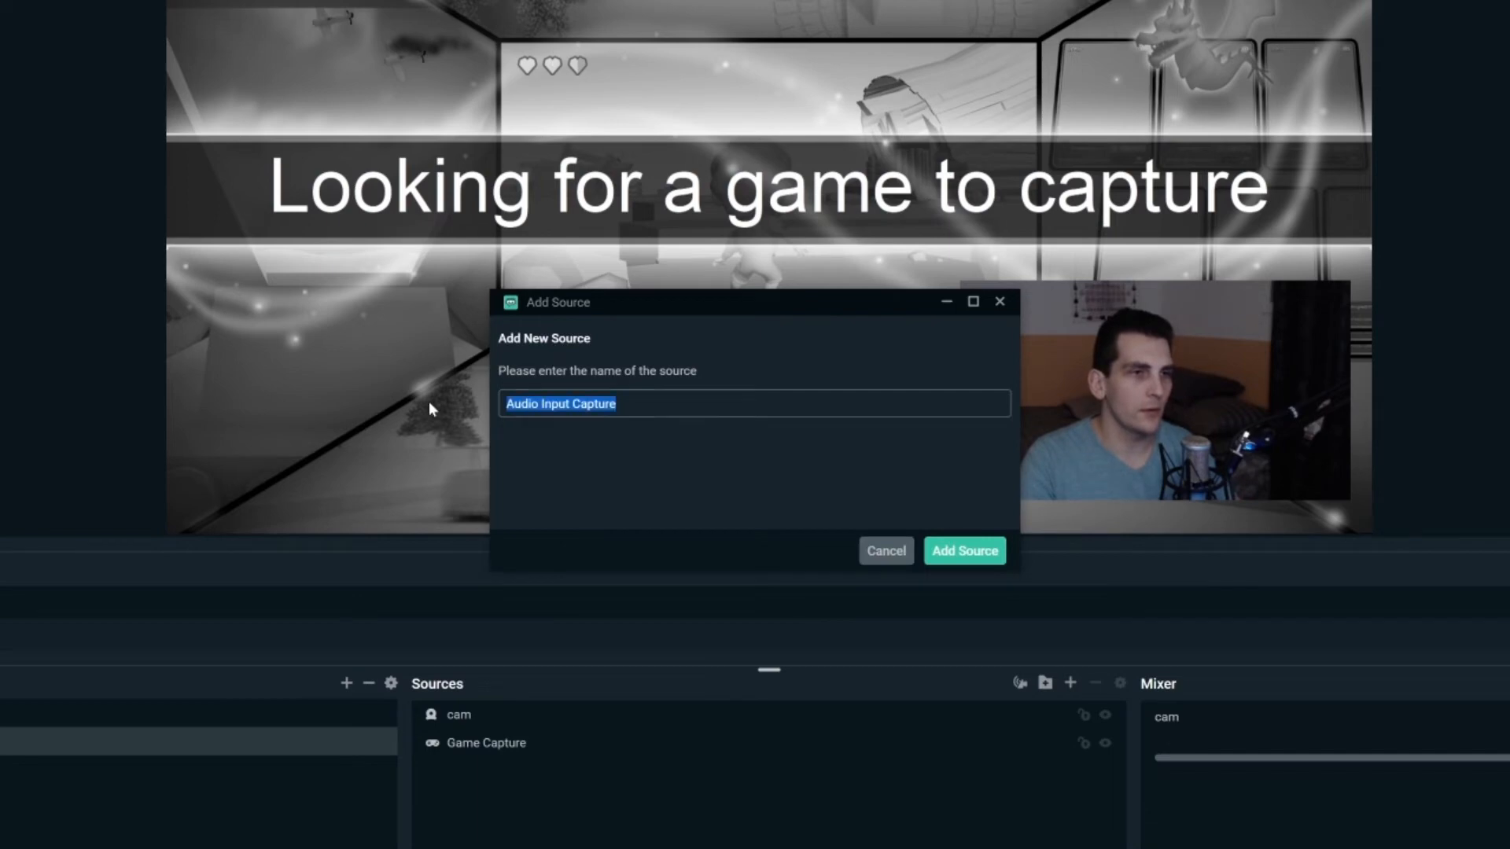
type("Mic")
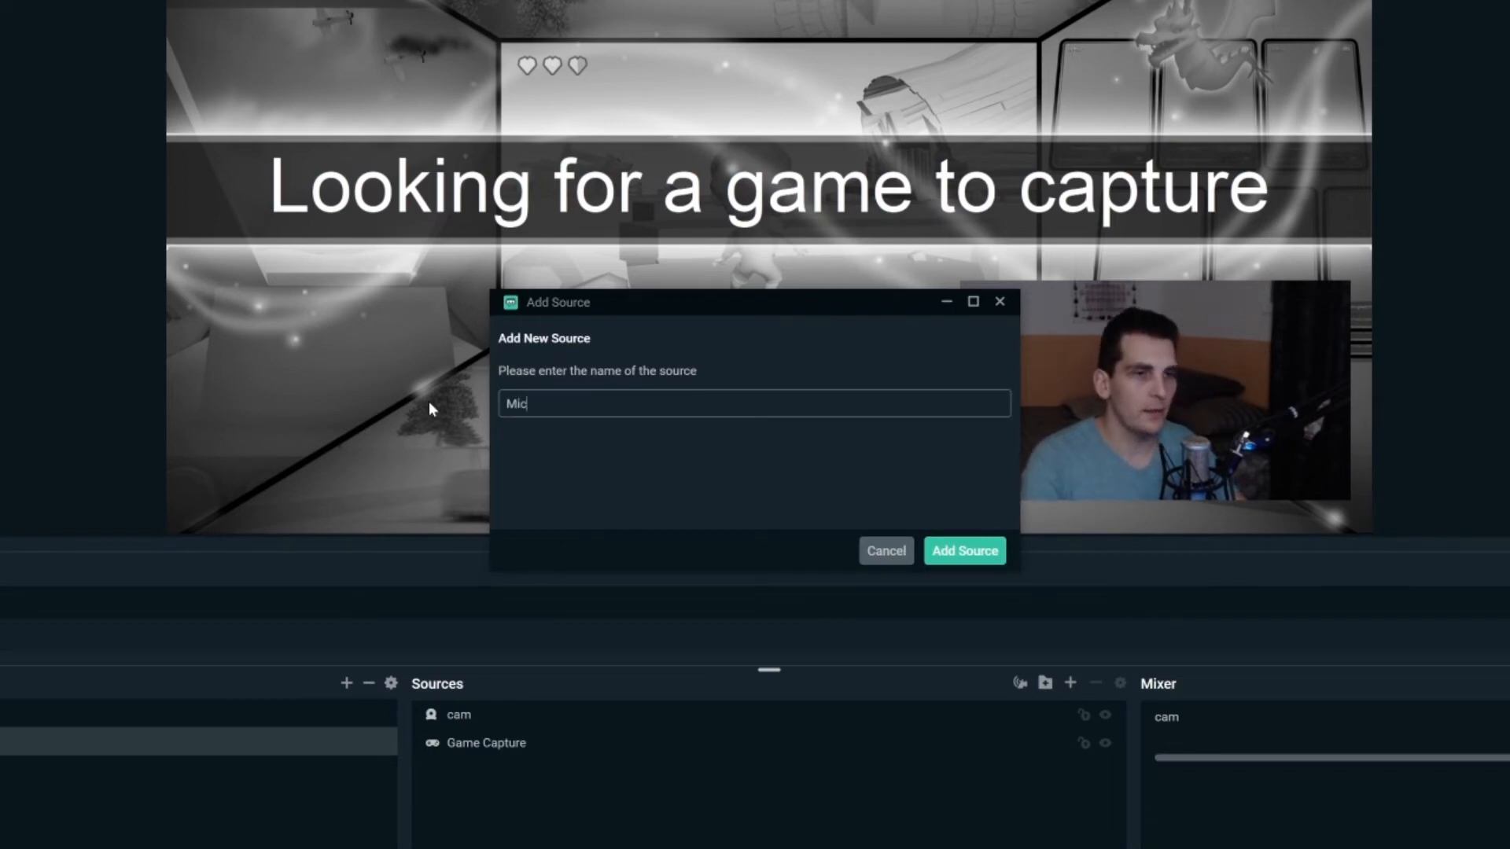
left_click(962, 550)
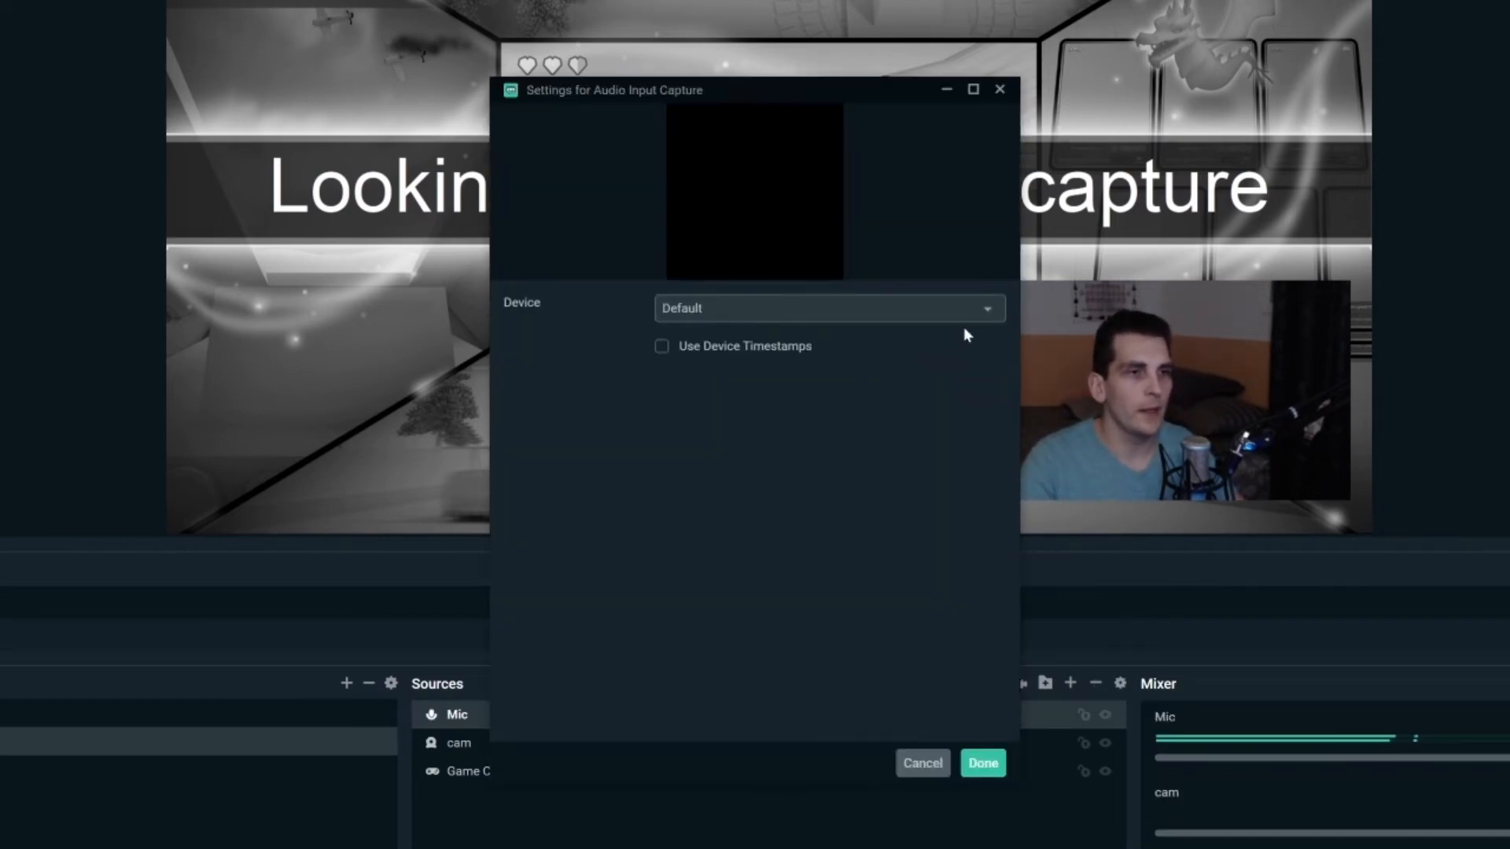
- Set the Mic device to Line 1/2 (M-Audio M-Track 2X2M)
left_click(977, 315)
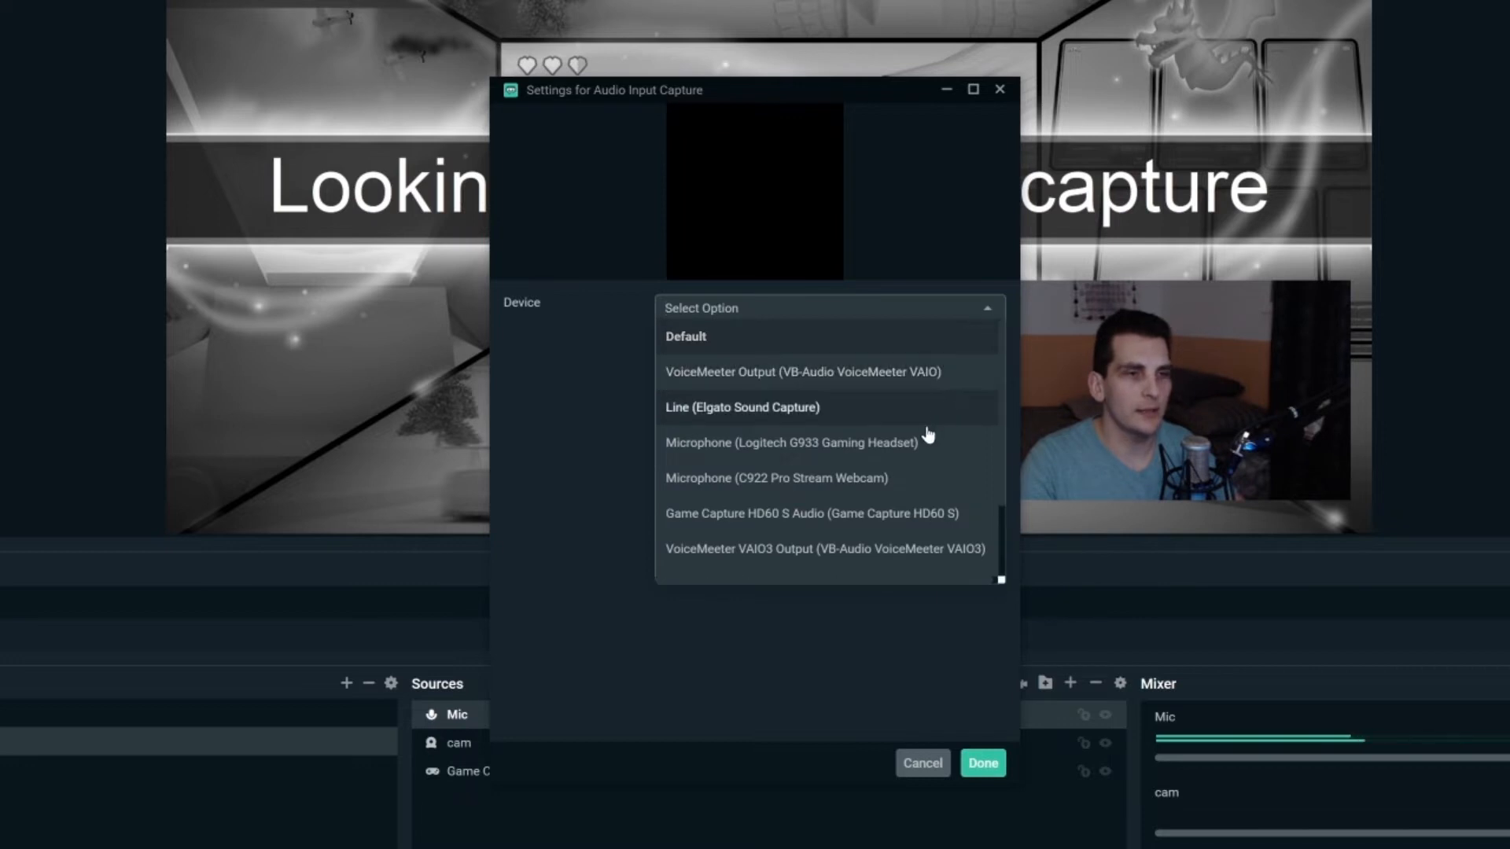
scroll(928, 433, "down", 1)
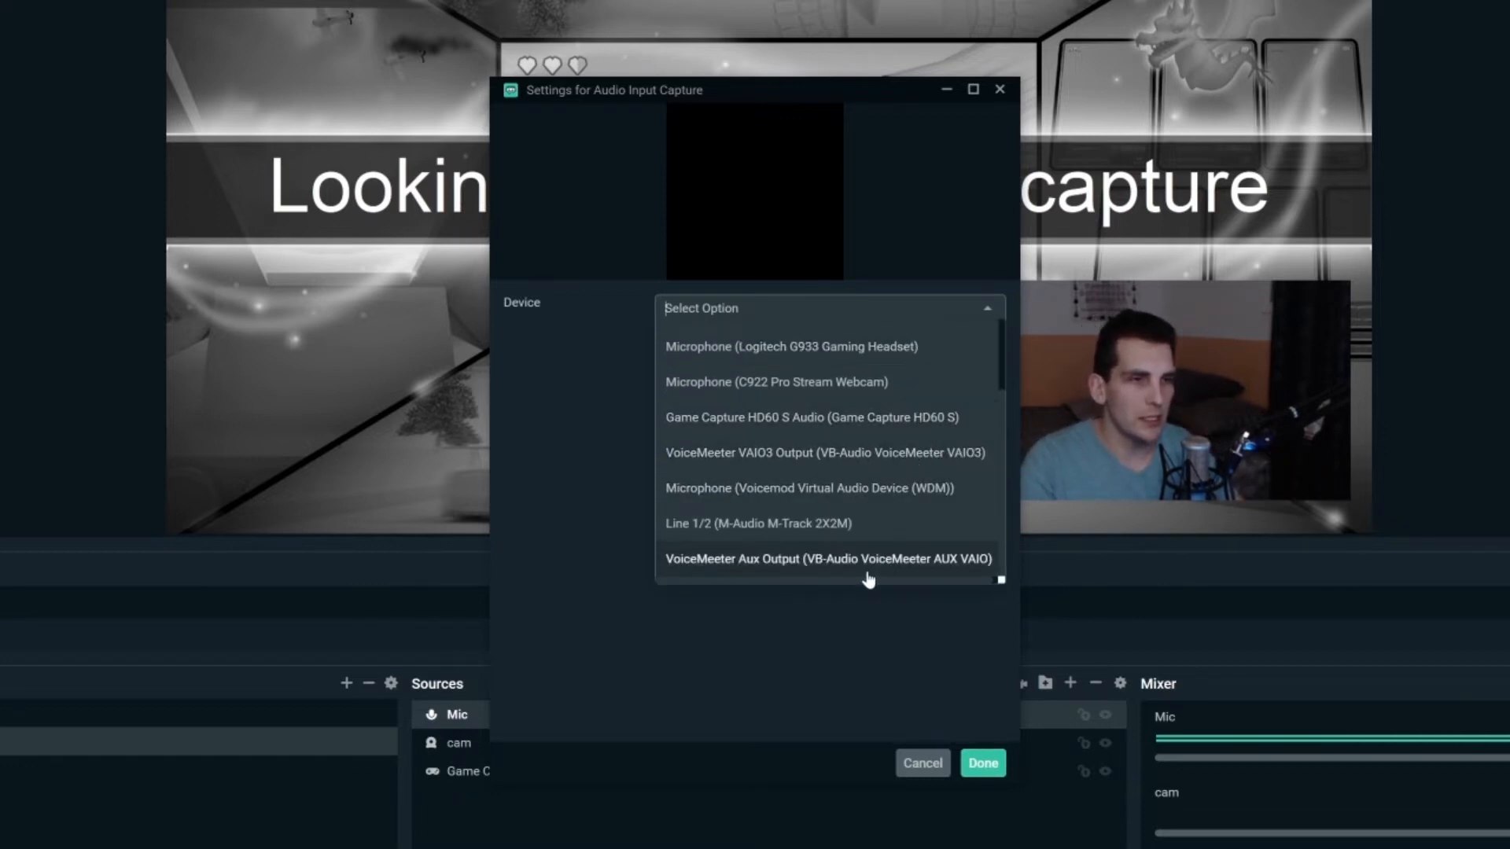
scroll(863, 391, "up", 1)
scroll(863, 391, "up", 1)
scroll(857, 421, "down", 1)
scroll(854, 429, "down", 1)
left_click(818, 521)
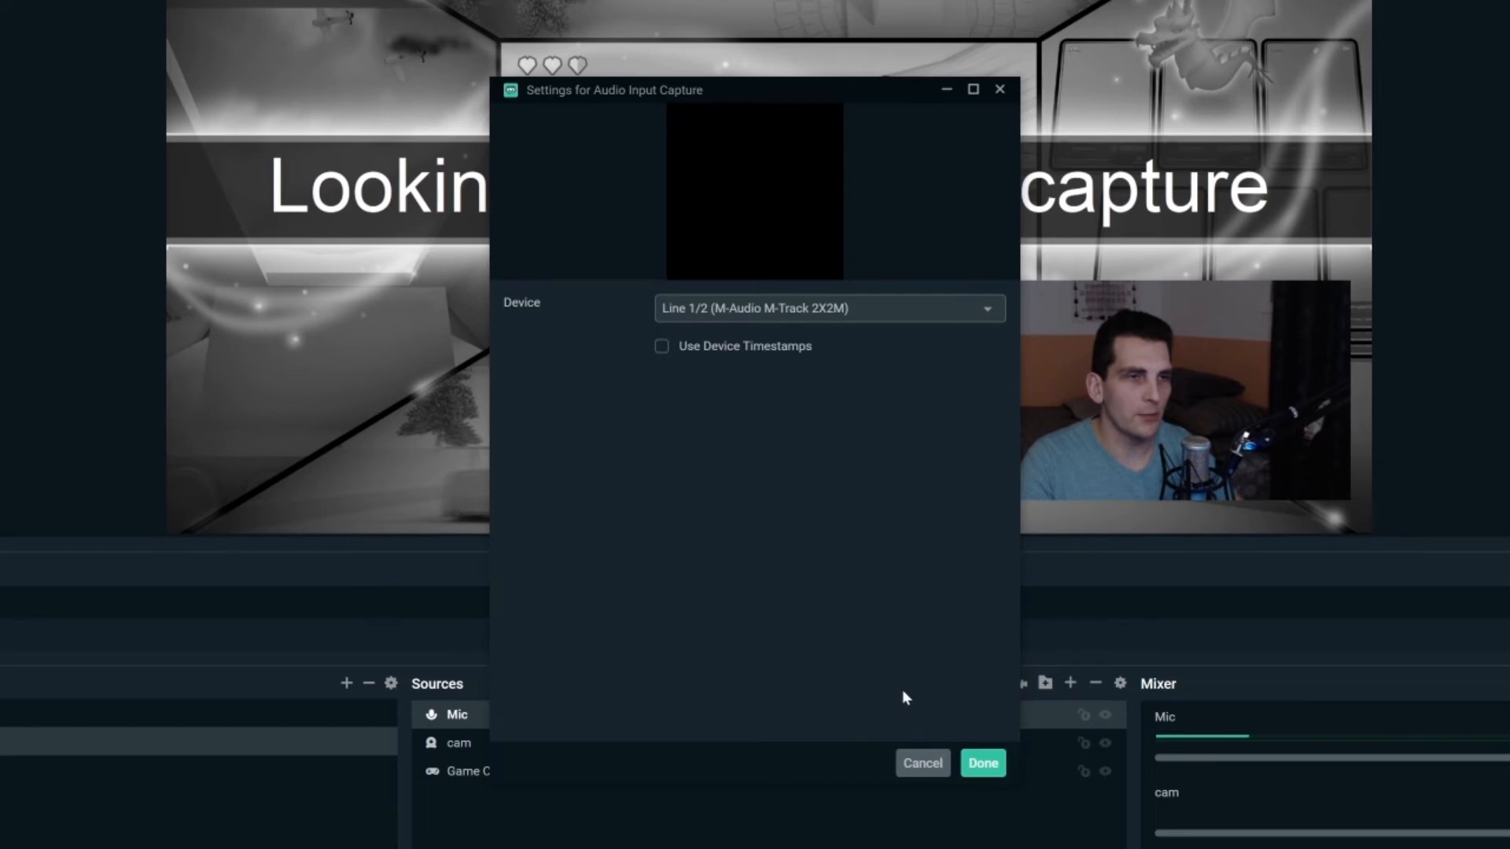
left_click(983, 762)
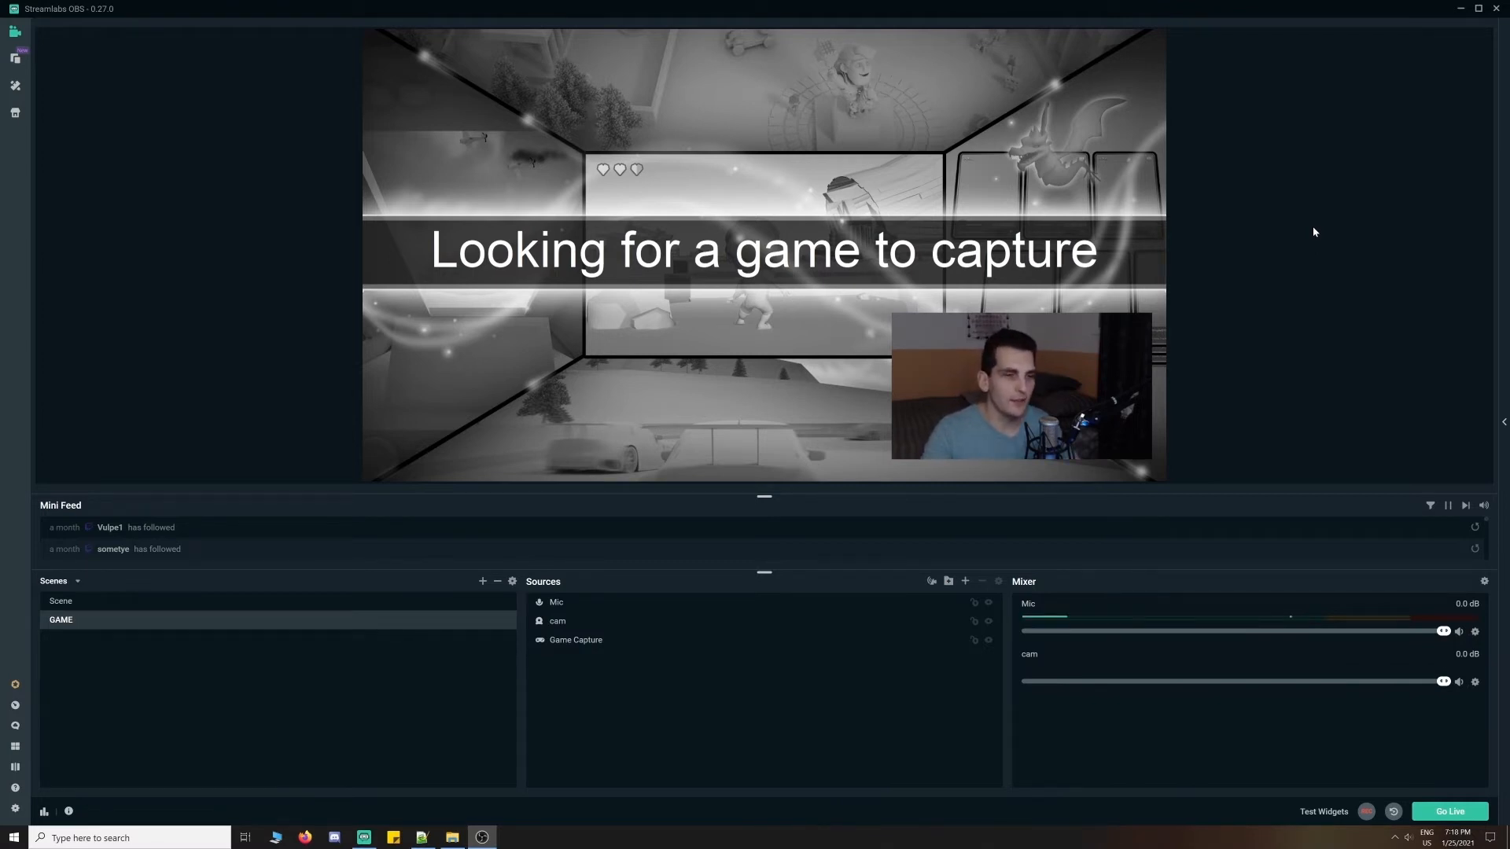
- Add an Audio Output Capture source named 'Speaker'
left_click(965, 581)
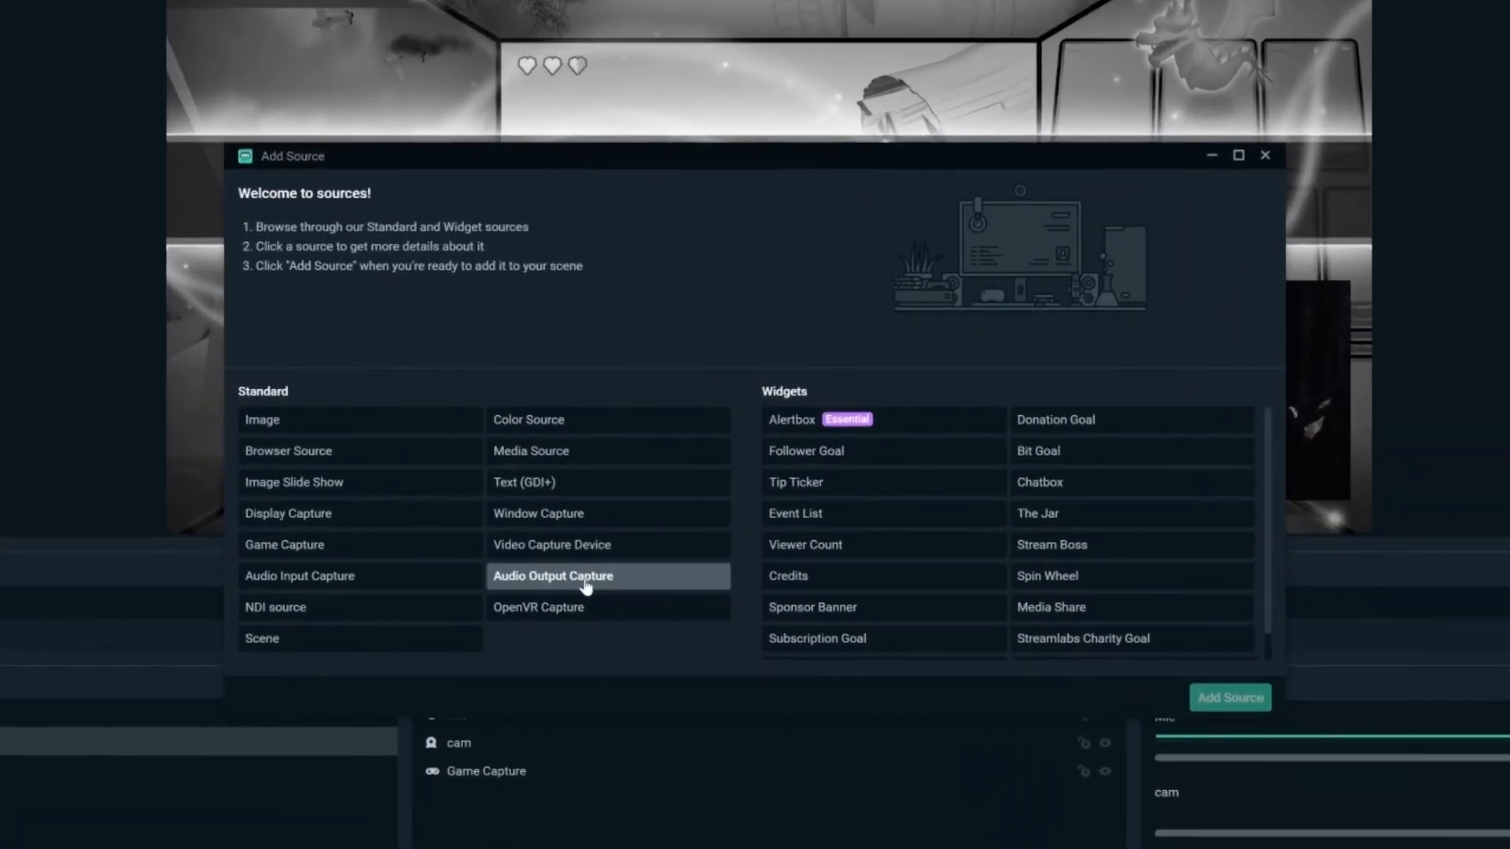
left_click(586, 582)
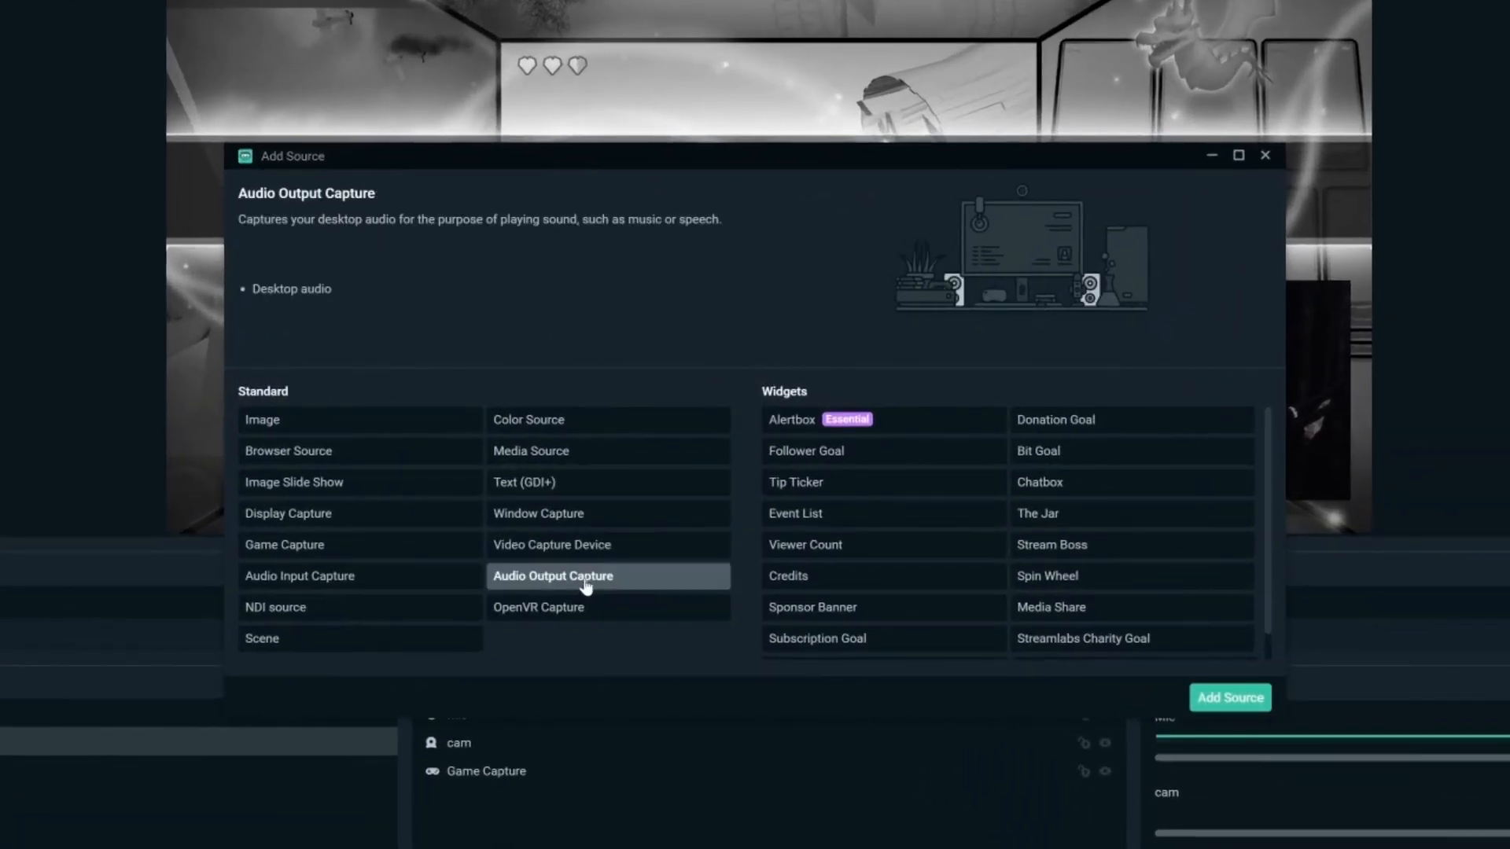
left_click(1261, 706)
key("ctrl+a")
type("Speaker")
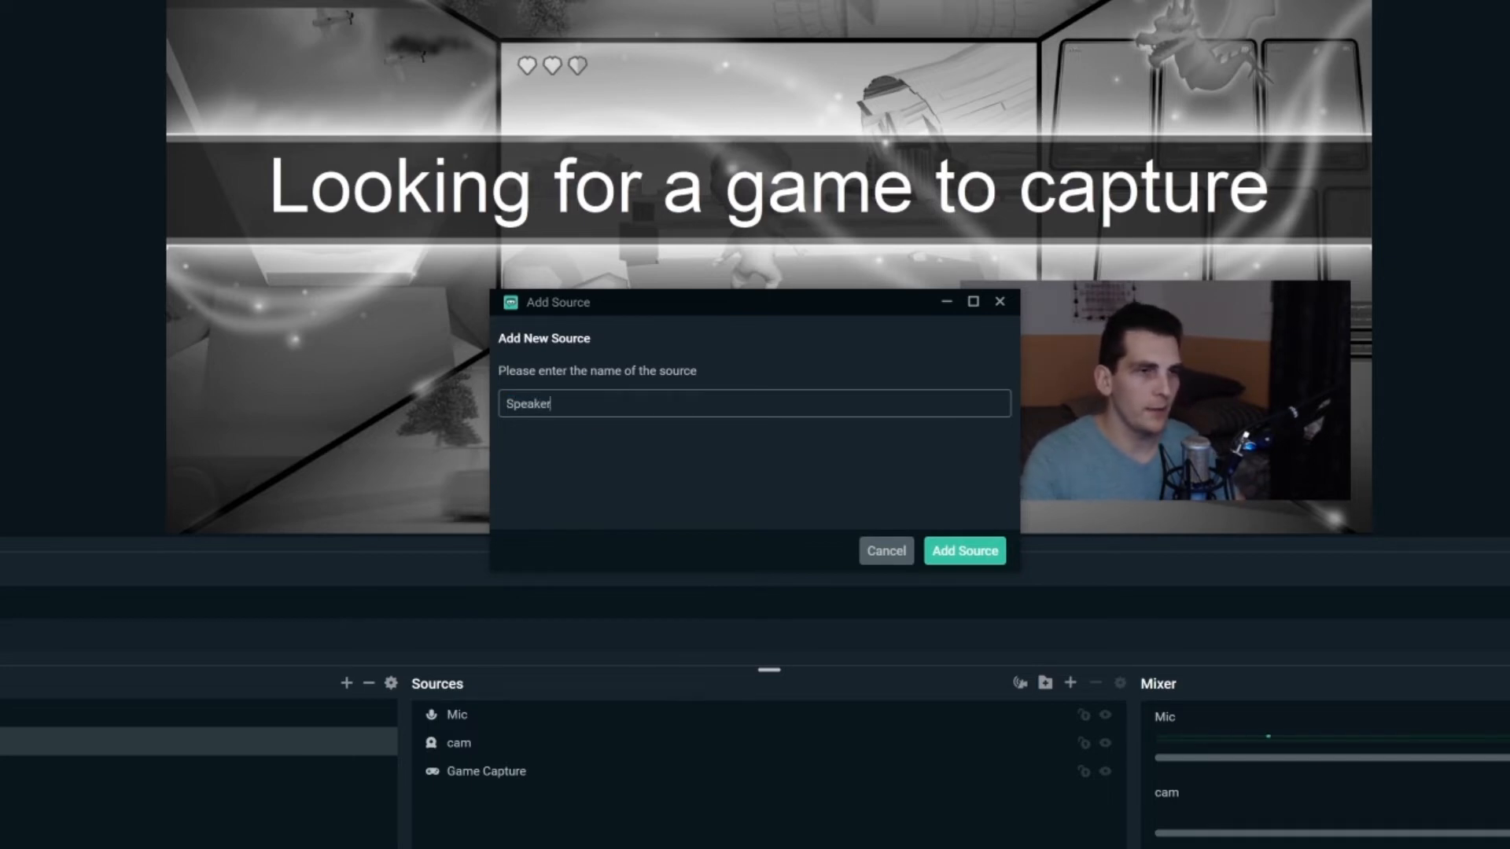
left_click(975, 559)
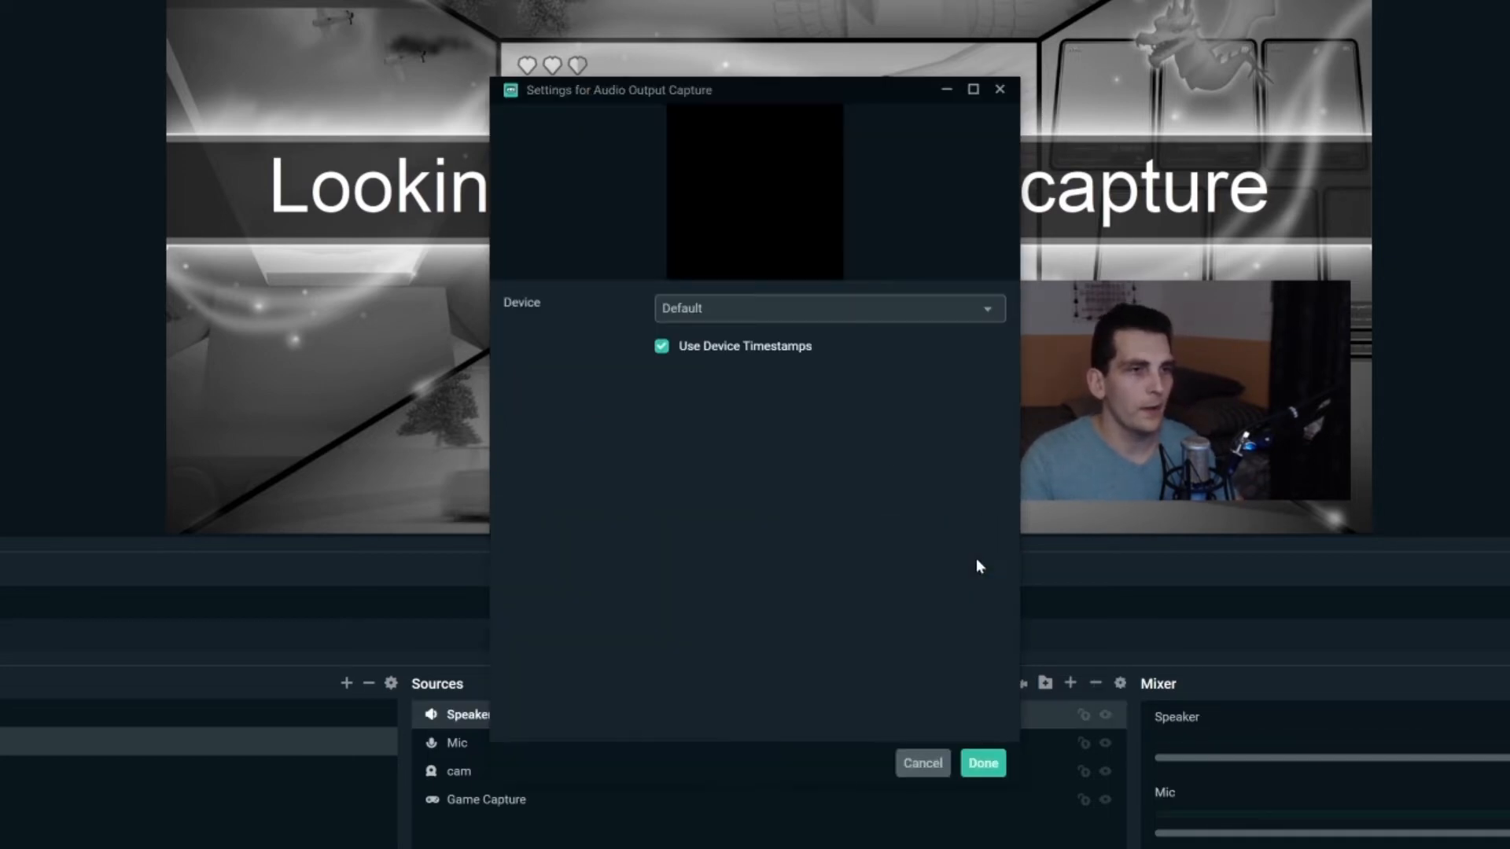
- Set the Speaker device to Speakers (Logitech G933 Gaming Headset)
left_click(979, 310)
left_click(890, 407)
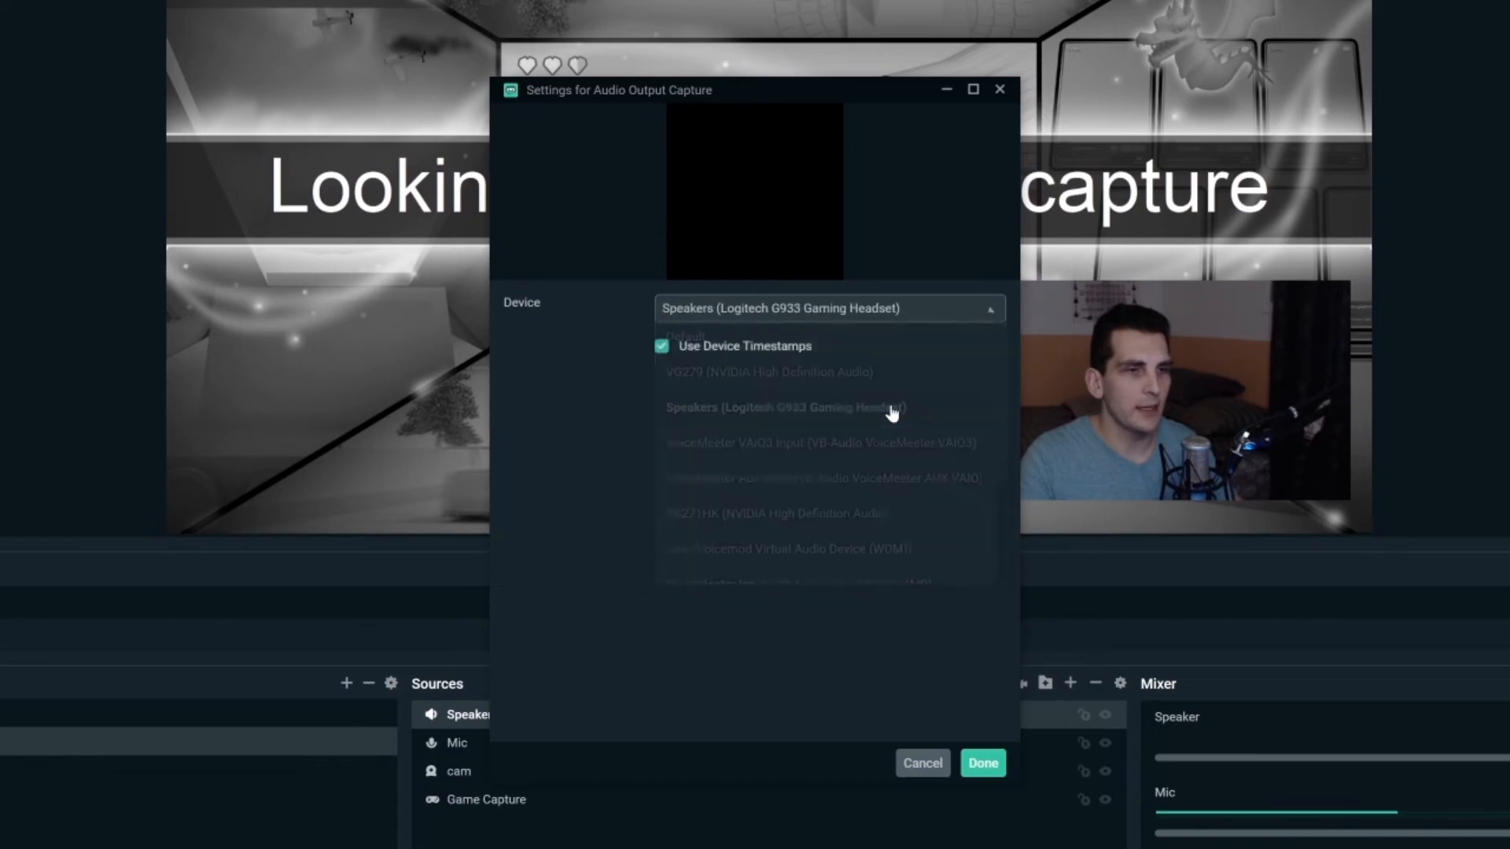
left_click(993, 774)
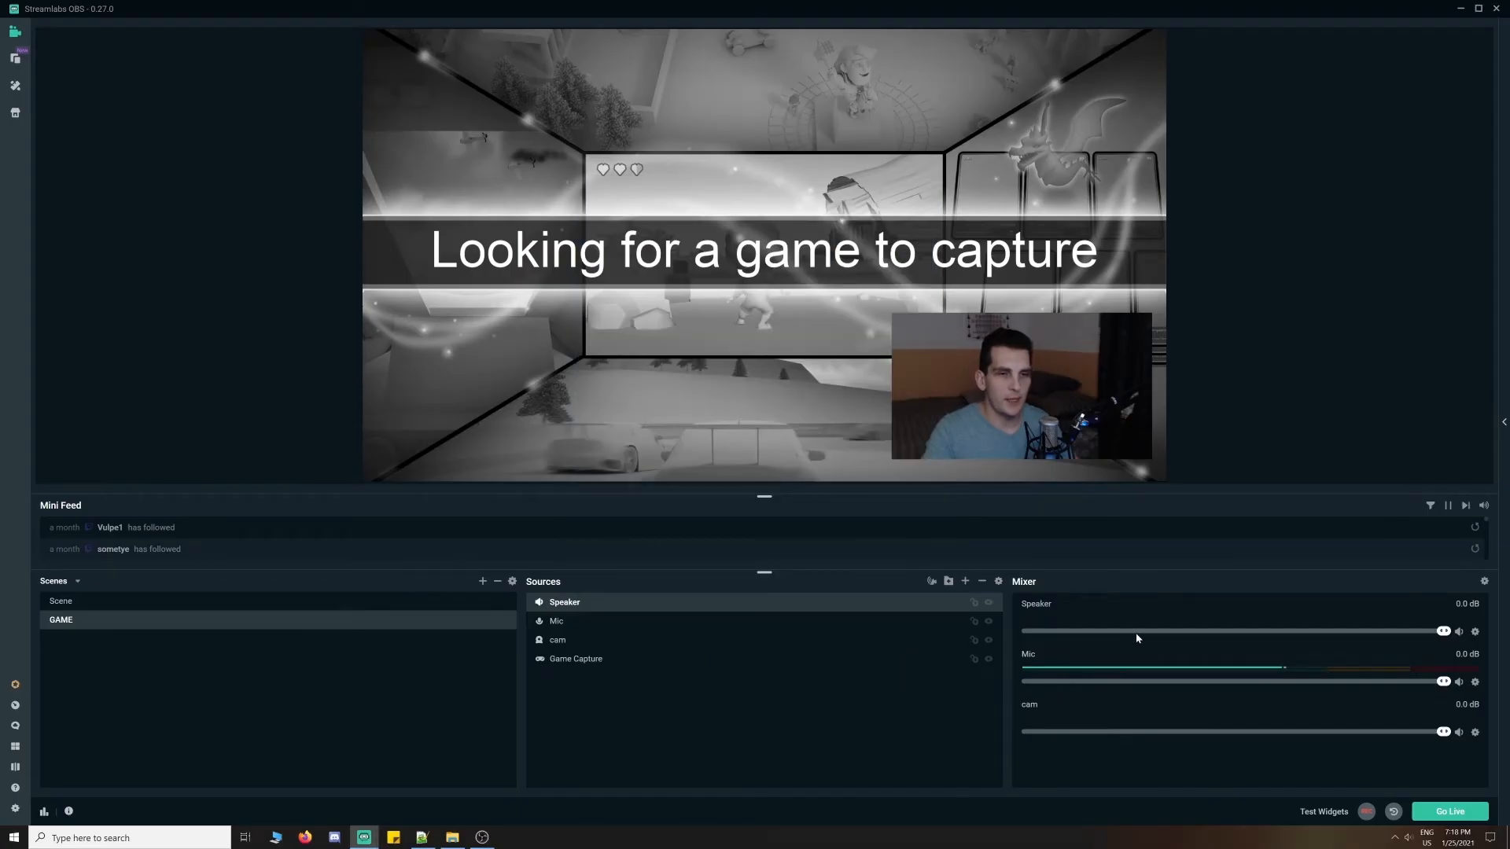
- Drag the Speaker mixer fader down to -10.3 dB (72%), checking Advanced Audio Settings
left_click(1407, 839)
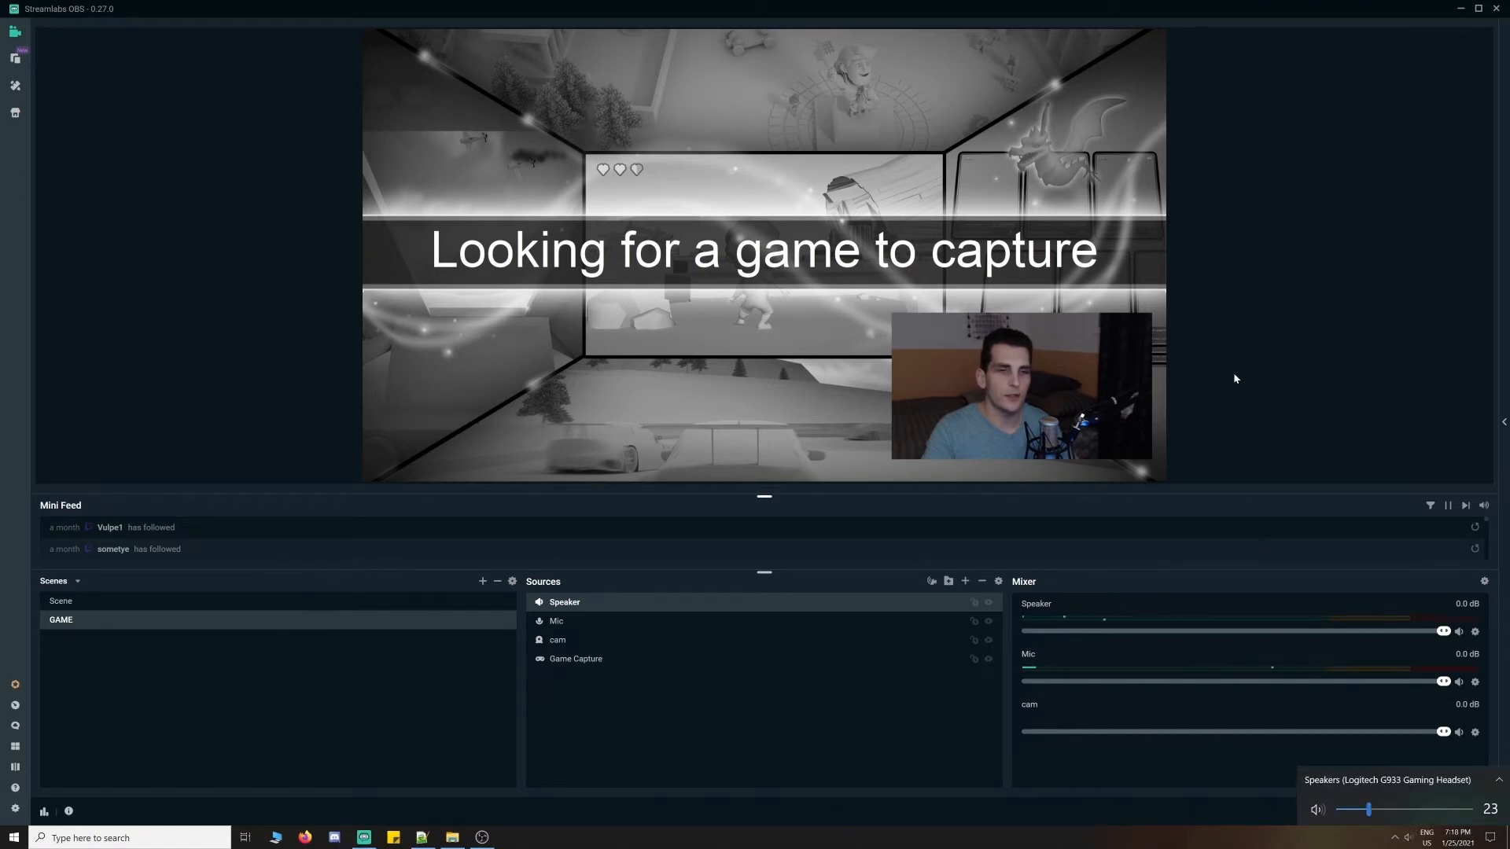
left_click(1256, 366)
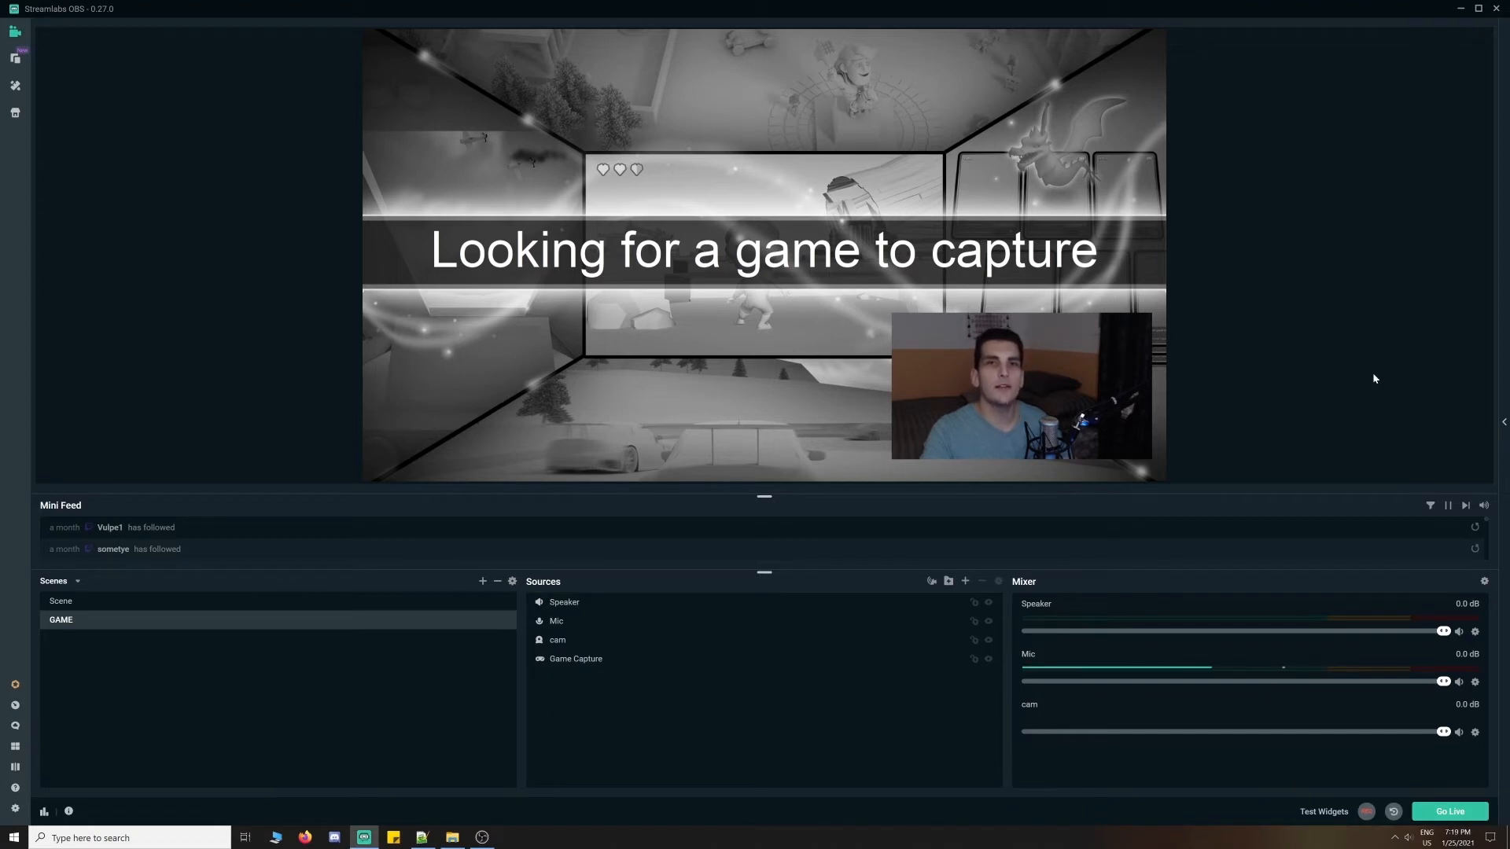
left_click_drag(1444, 632, 1325, 632)
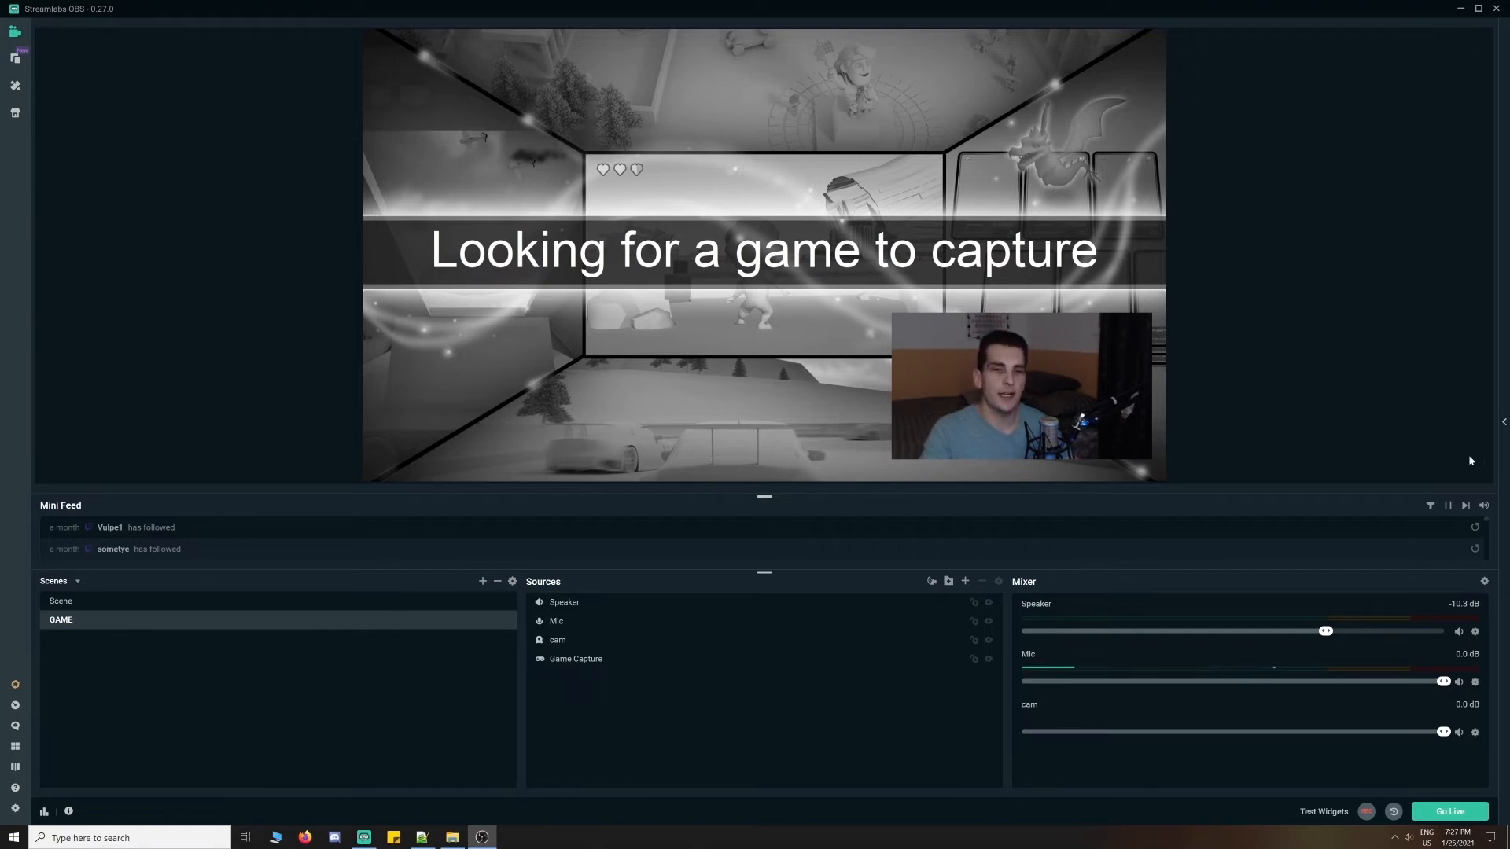
left_click(1484, 581)
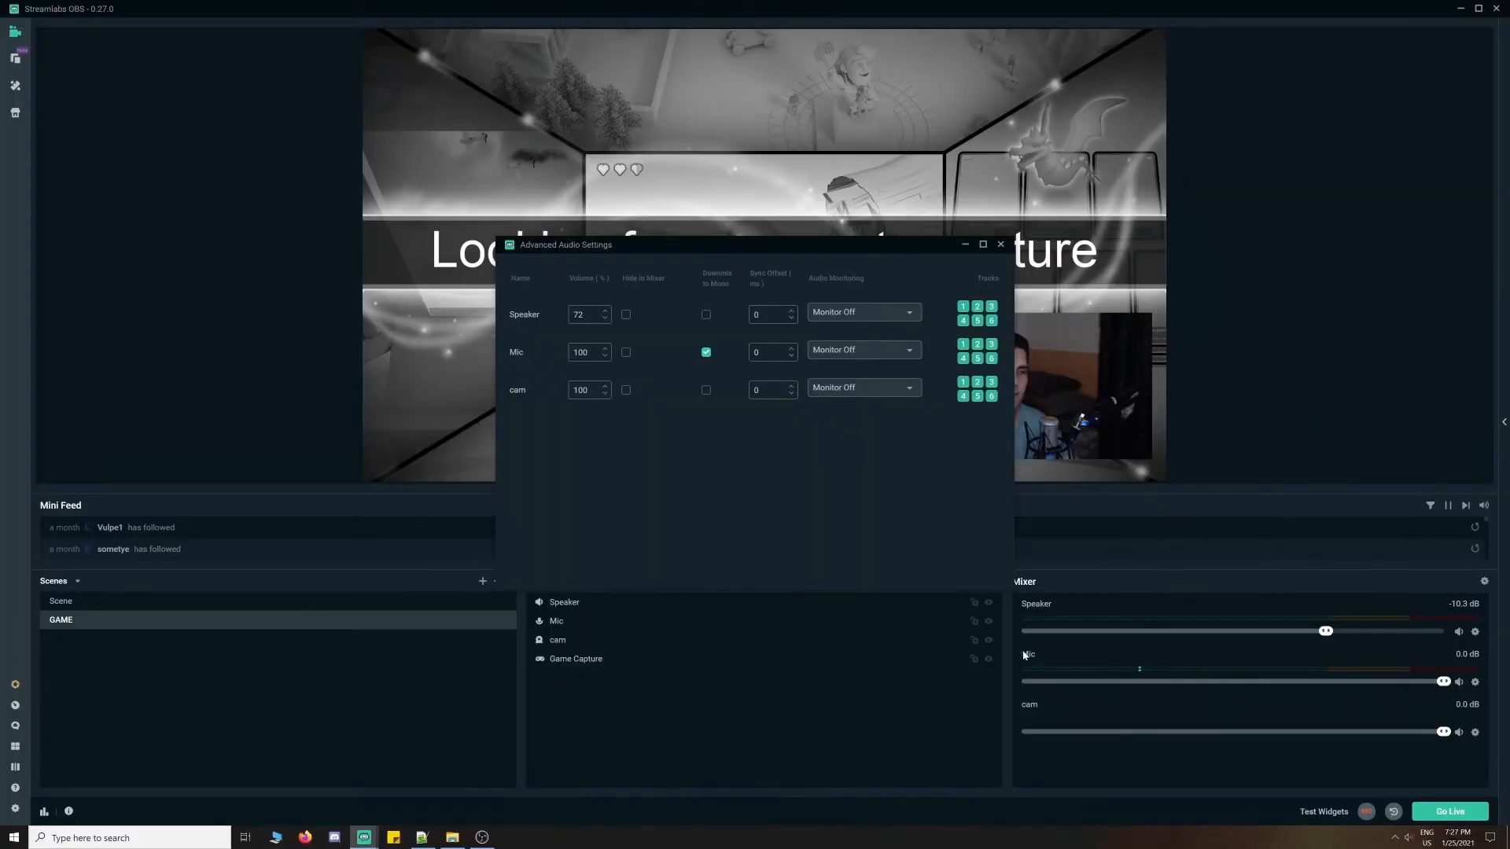
left_click(1000, 244)
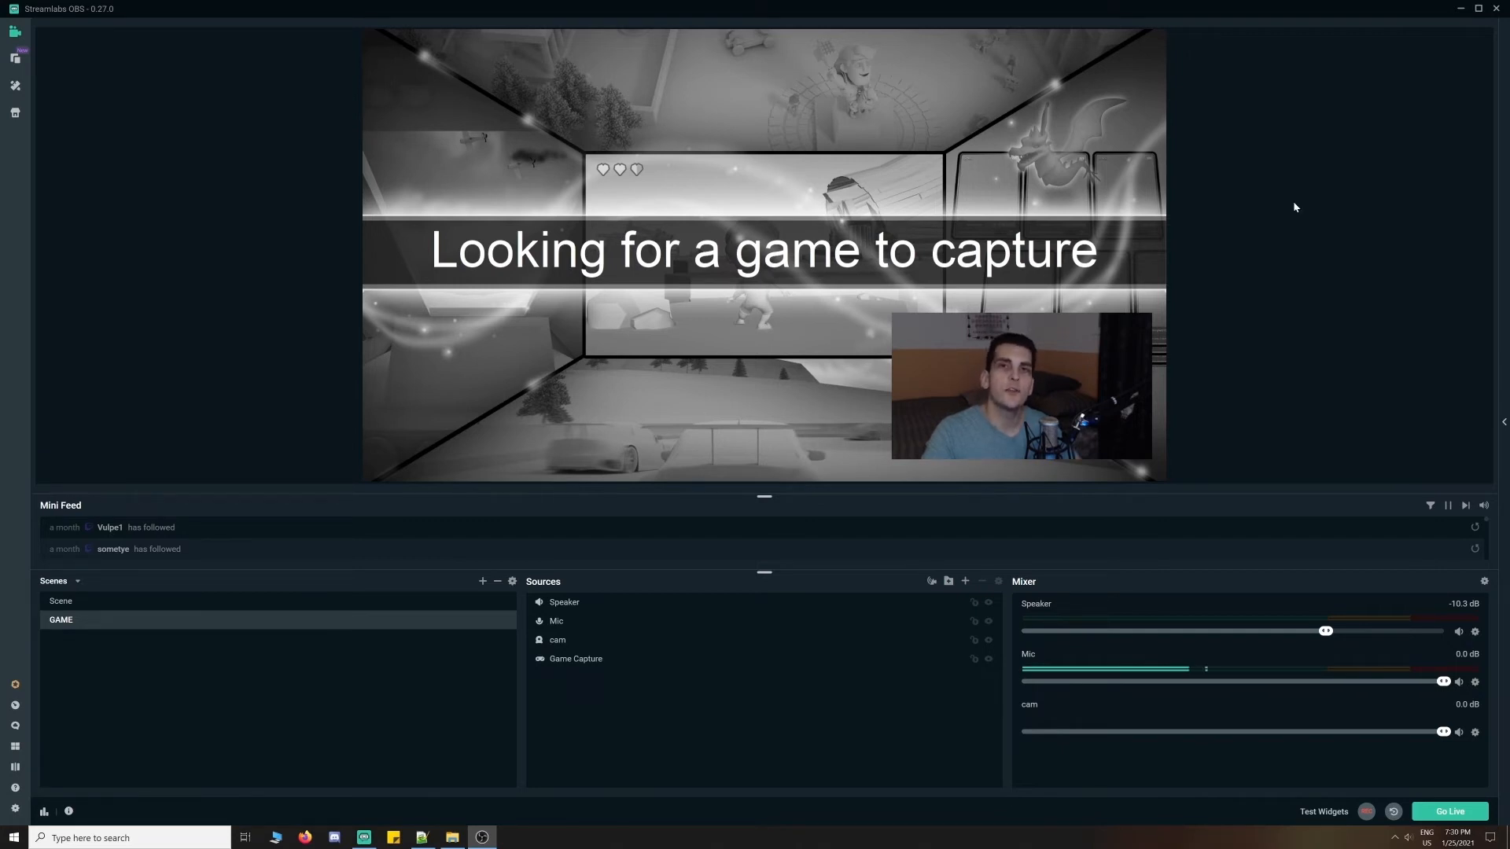
- Auto Optimize the streaming settings, then log out of the account from Settings
left_click(19, 810)
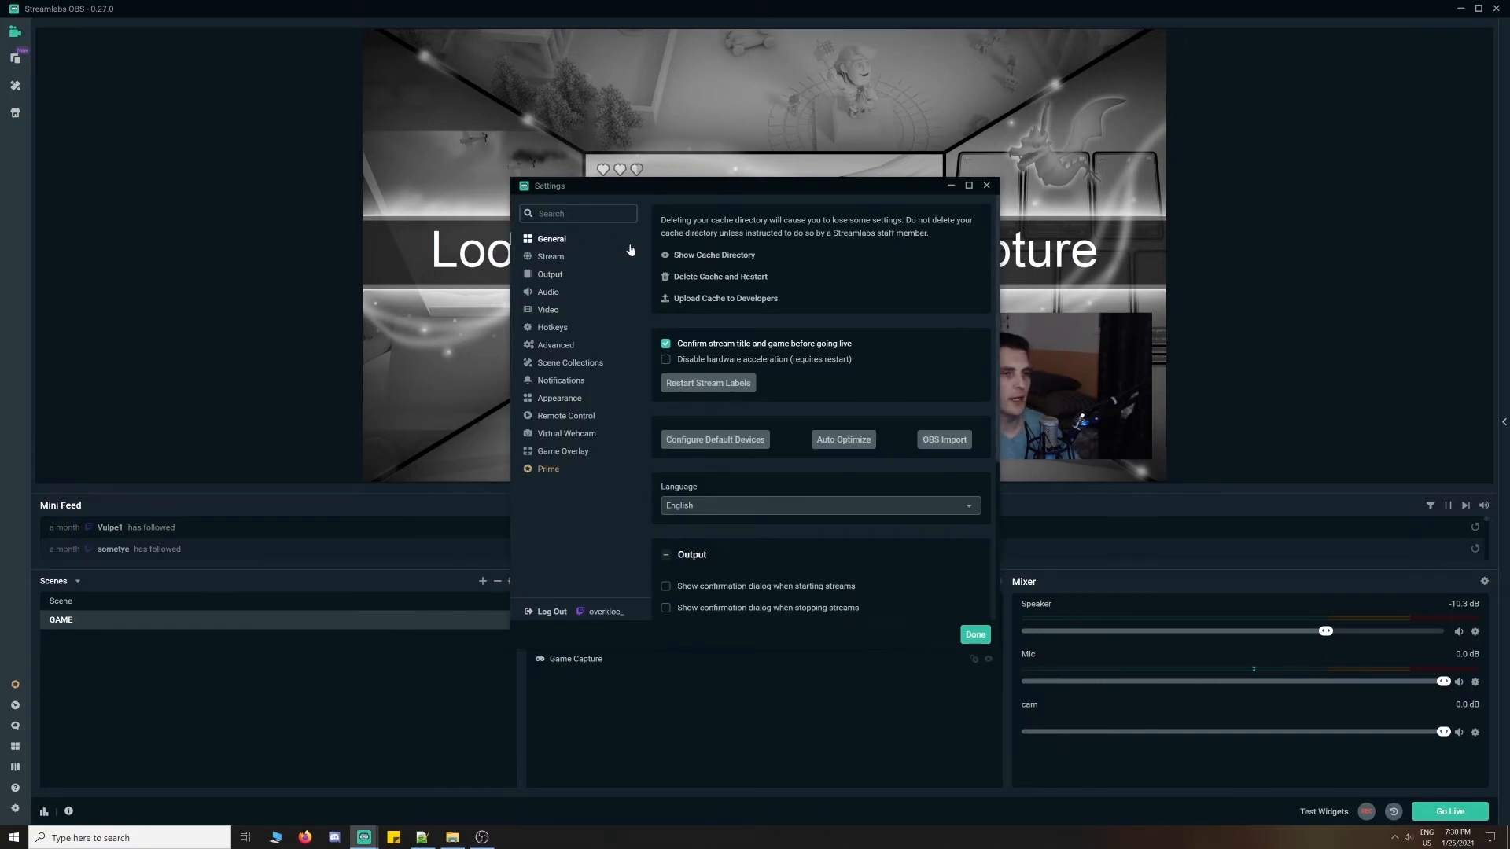
left_click(869, 441)
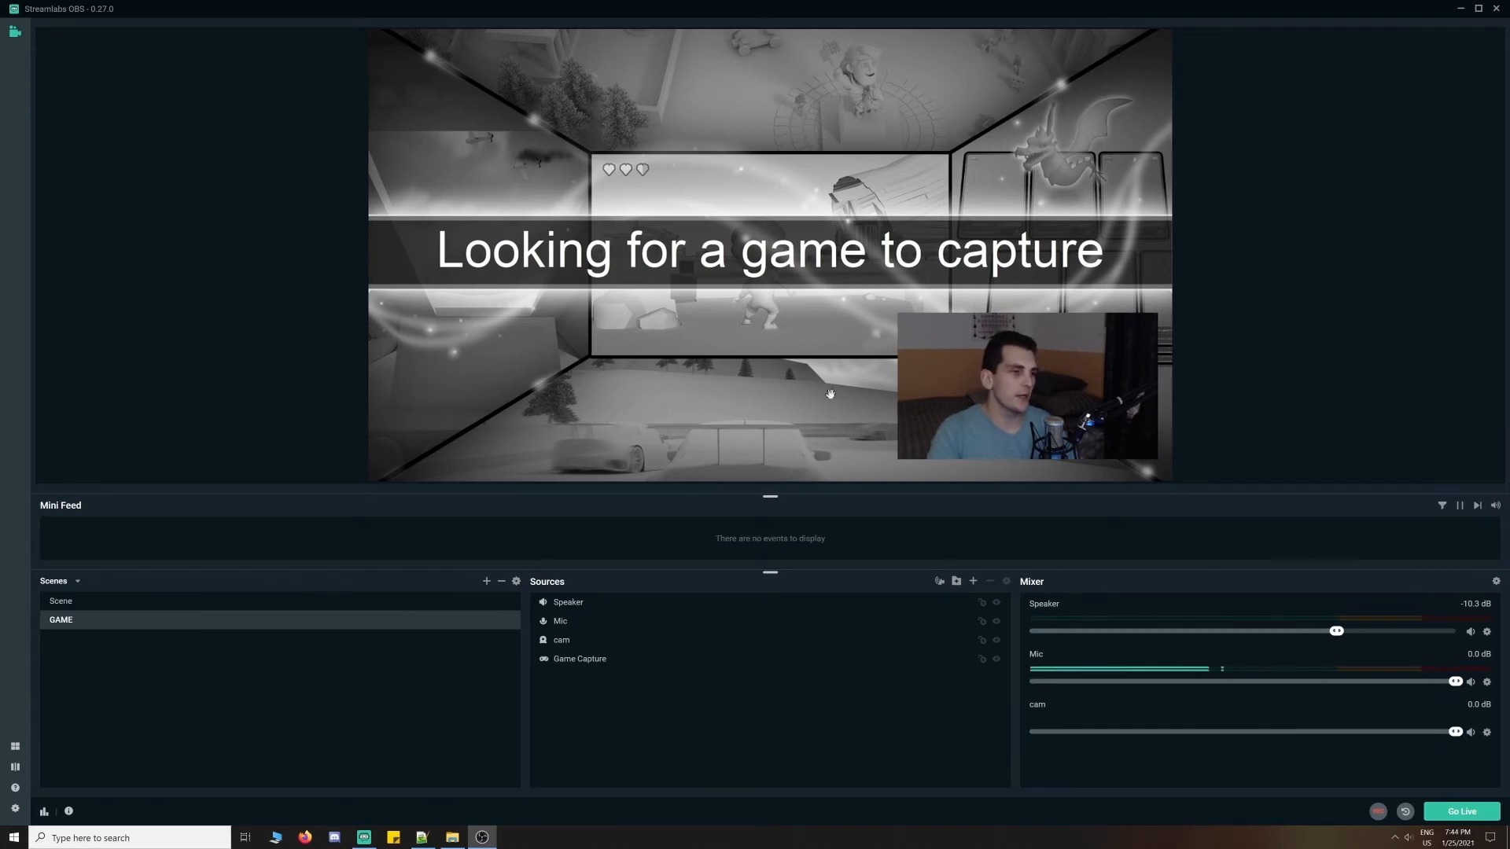
left_click(16, 808)
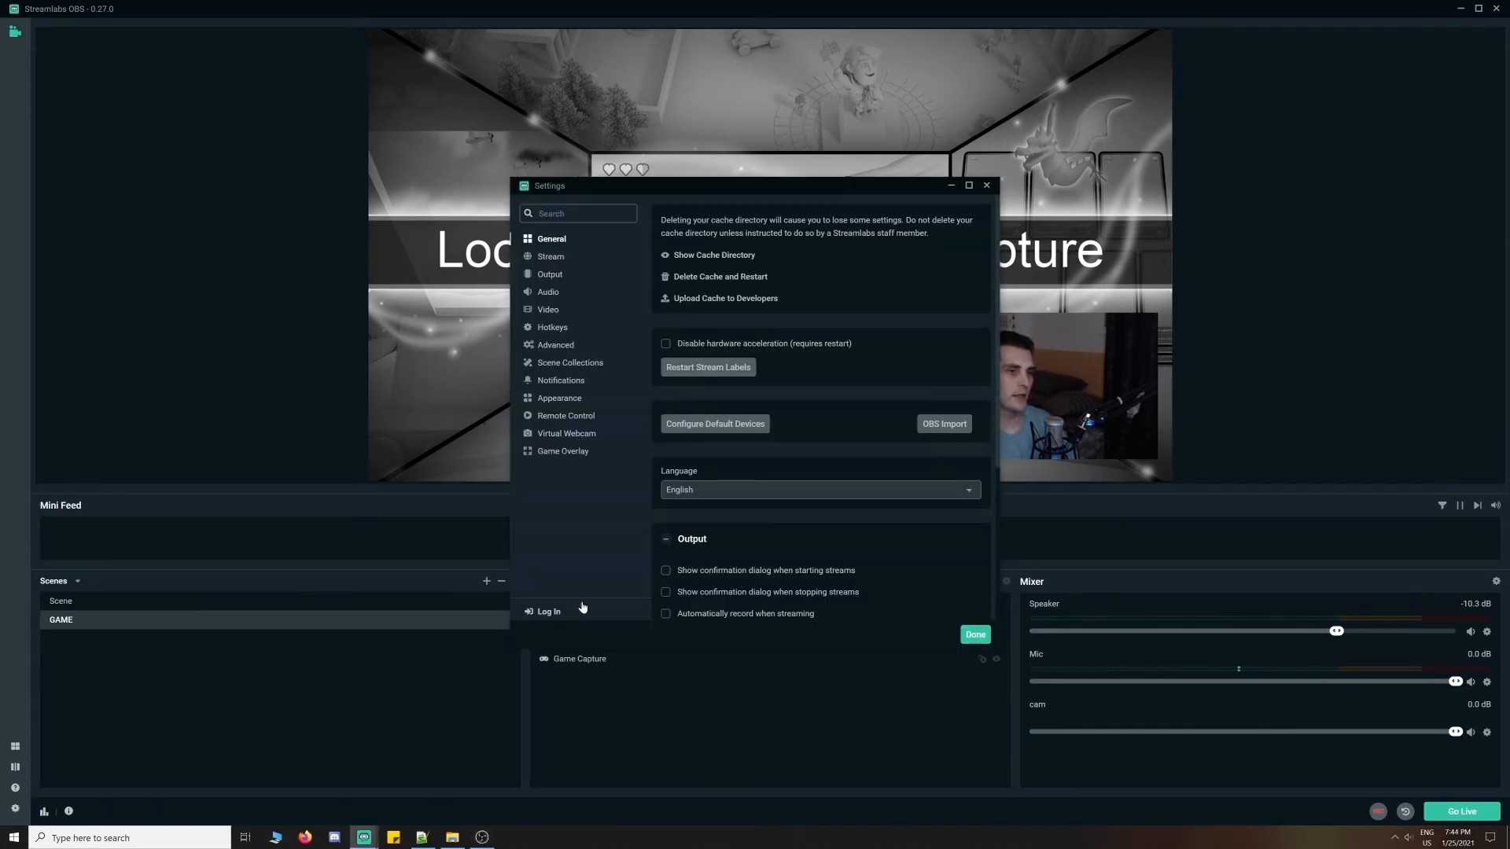
left_click(541, 611)
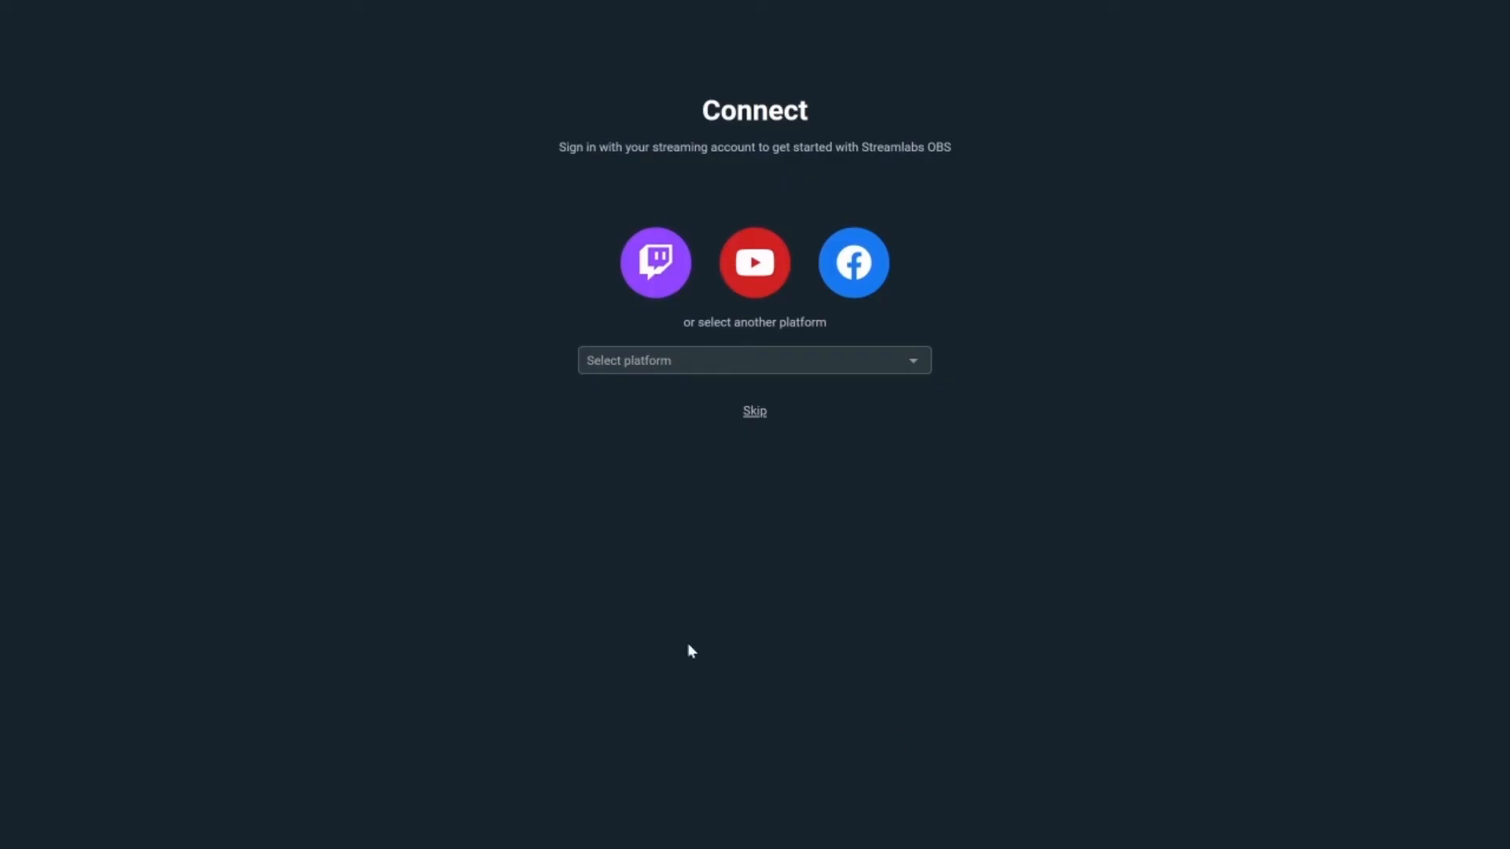
- Sign in with Twitch using the account username, password and two-factor code, and authorize Streamlabs
left_click(656, 262)
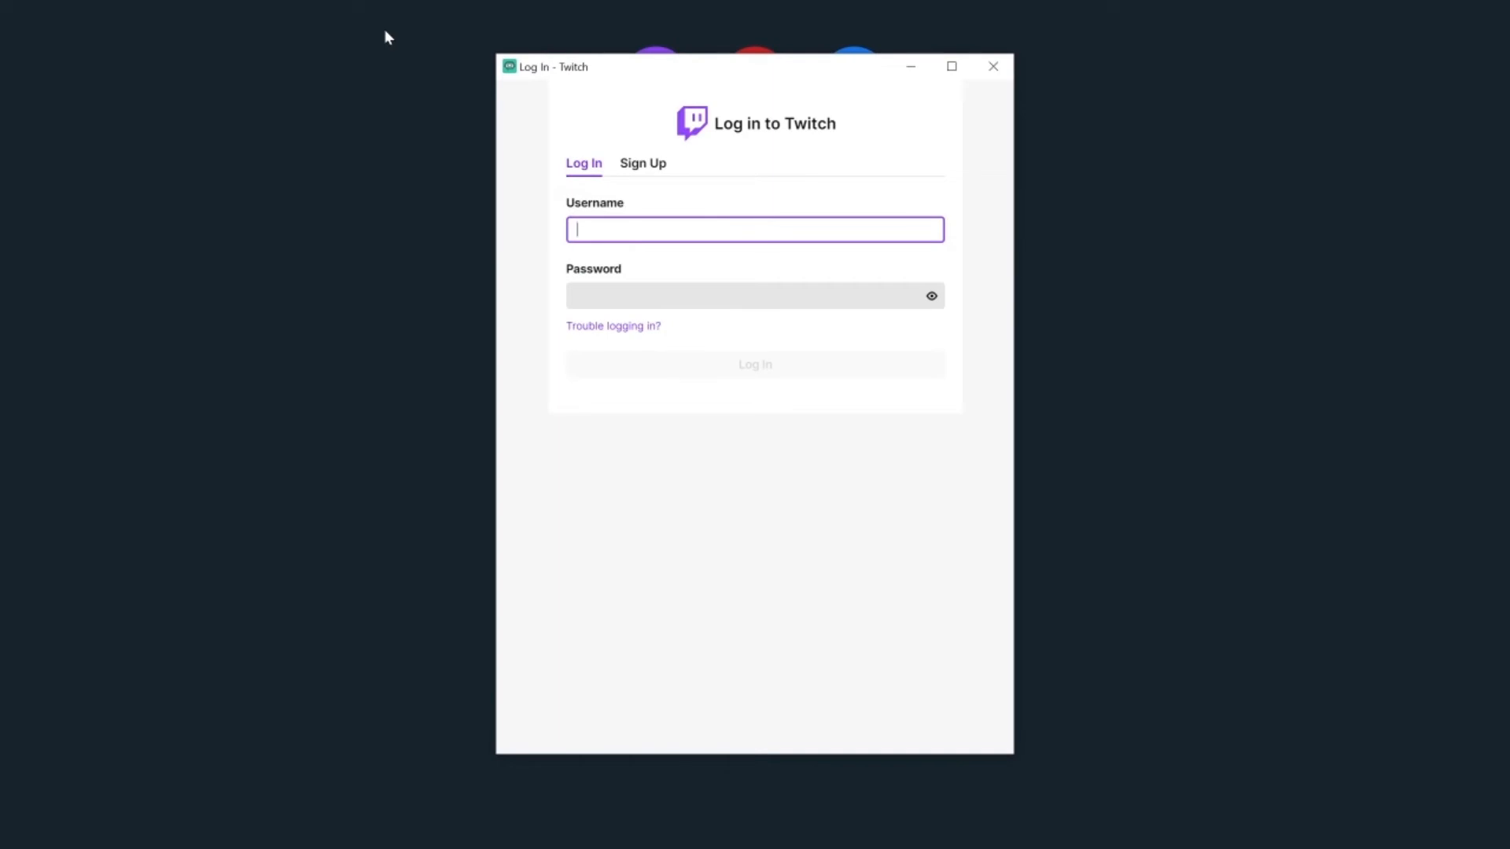
type("oc_")
key("Tab")
type("********")
key("Return")
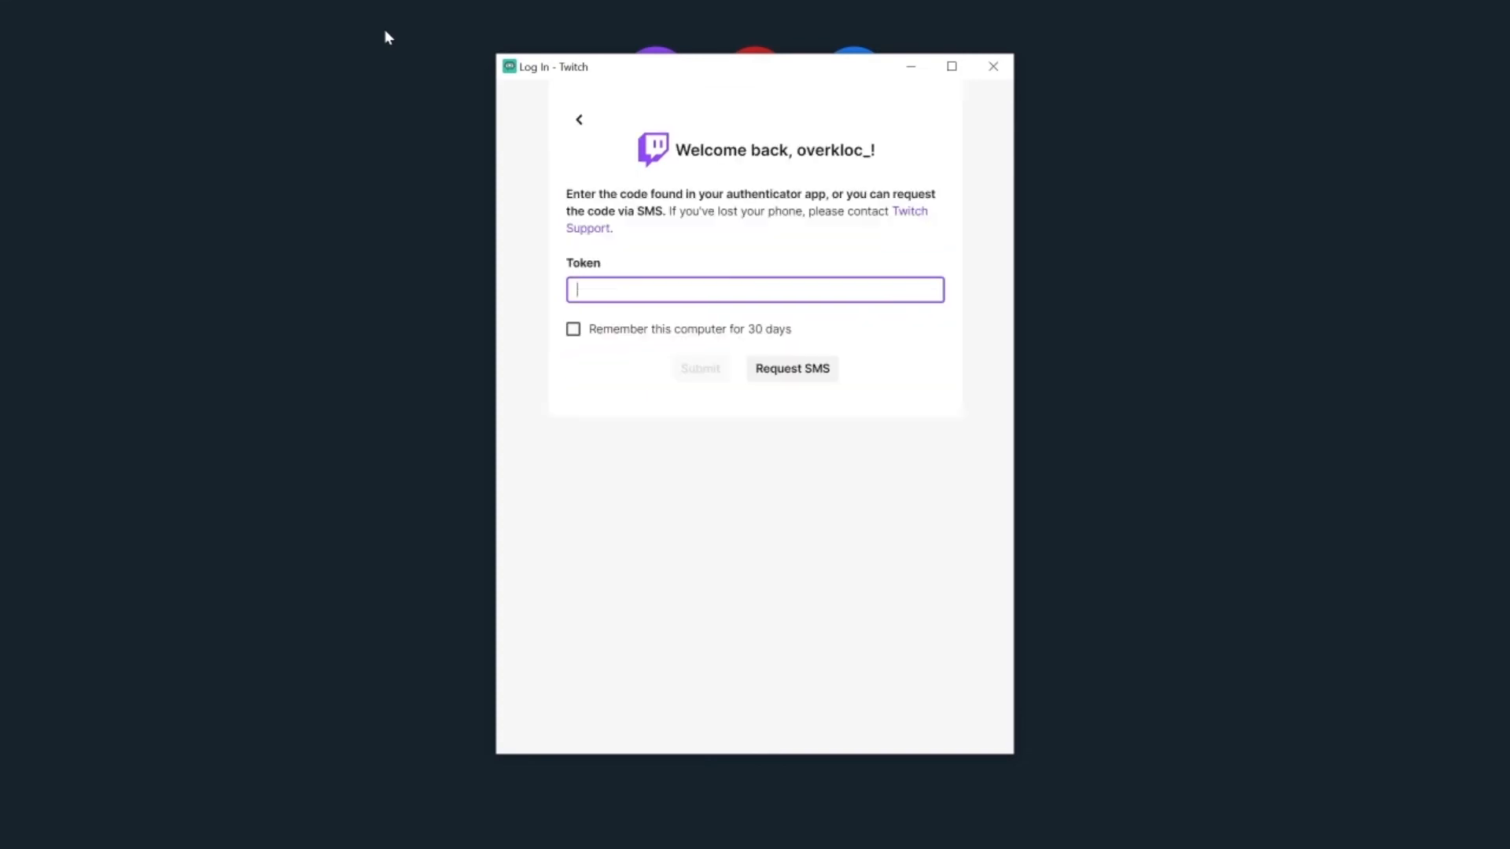
type("000000")
key("Return")
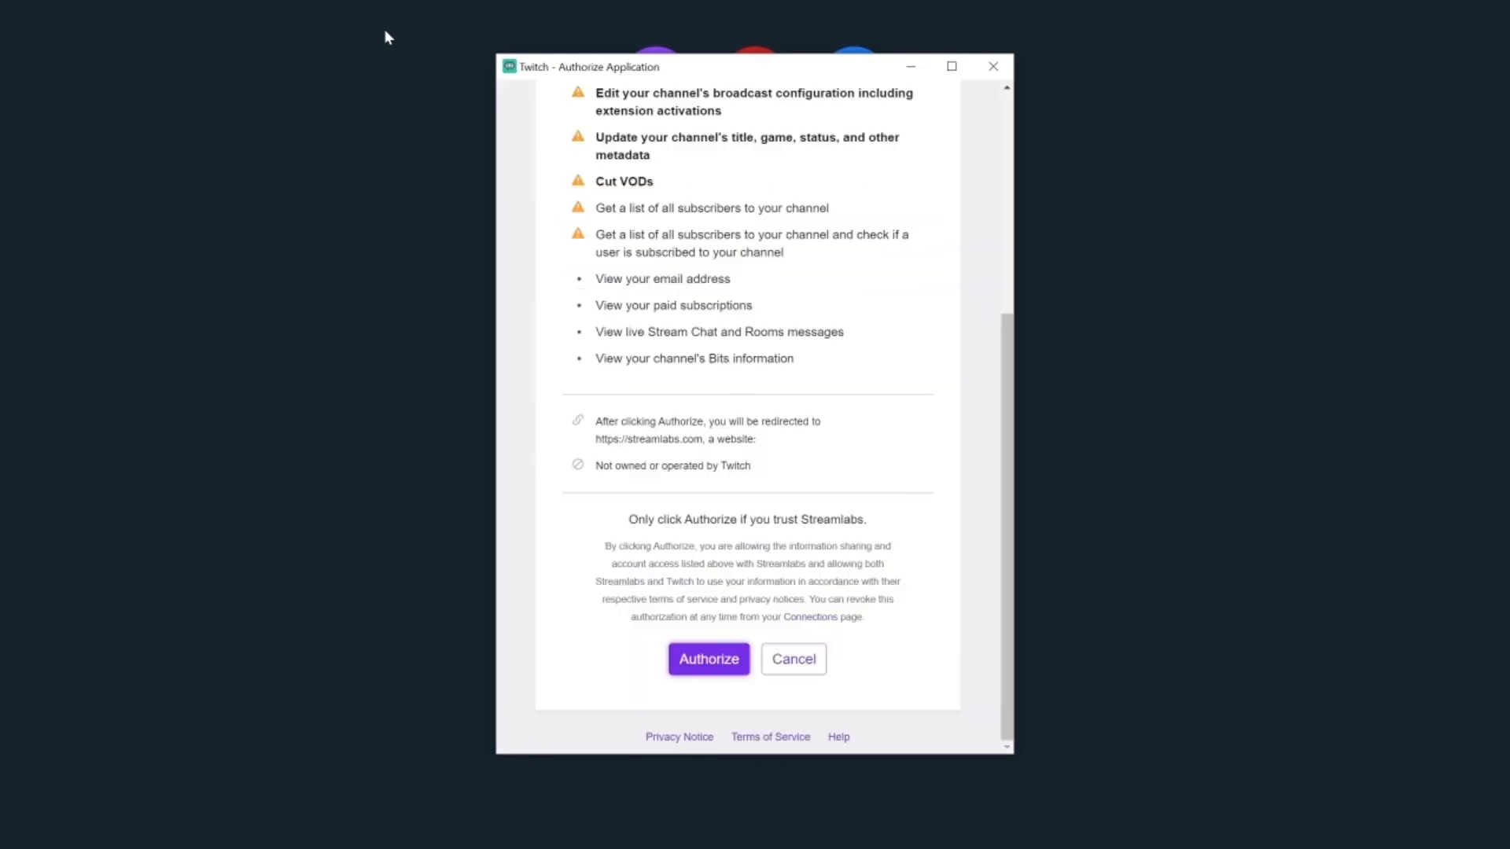
left_click(710, 662)
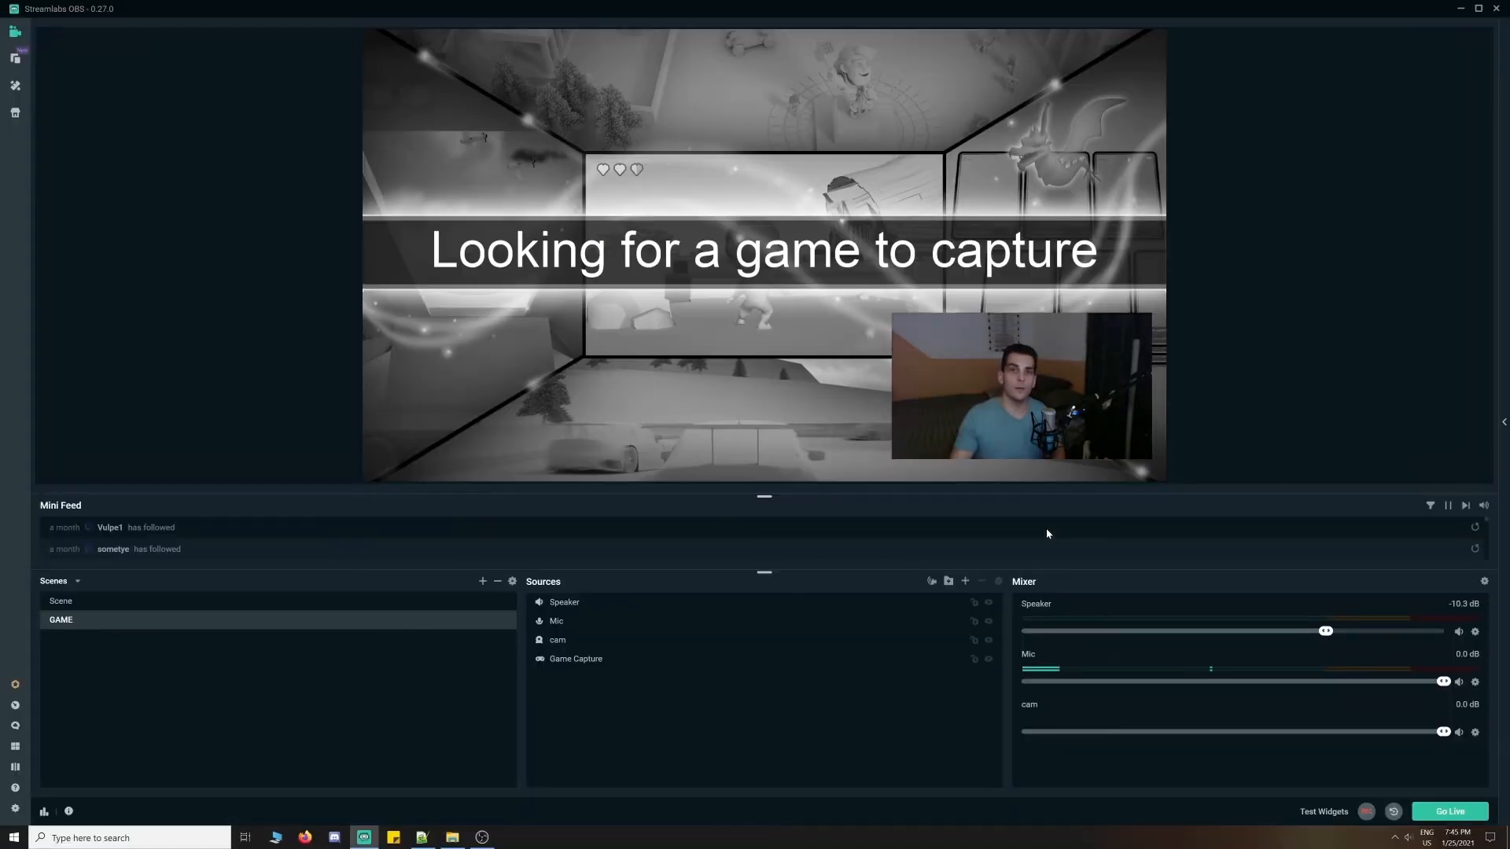
- Check the Stream settings for the Twitch destination, then switch to the browser showing Twitch
left_click(15, 809)
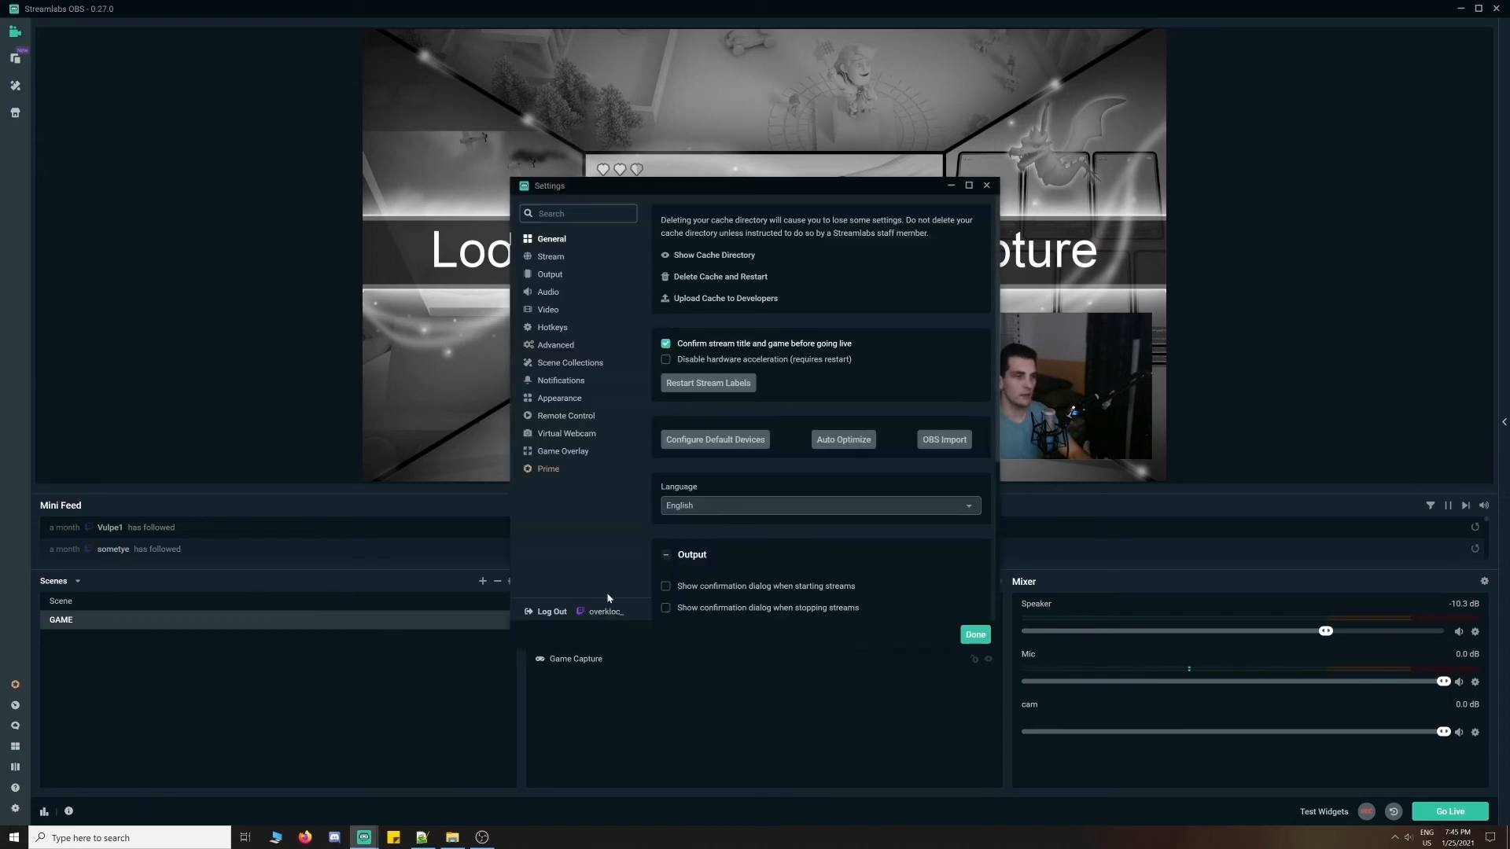
left_click(554, 259)
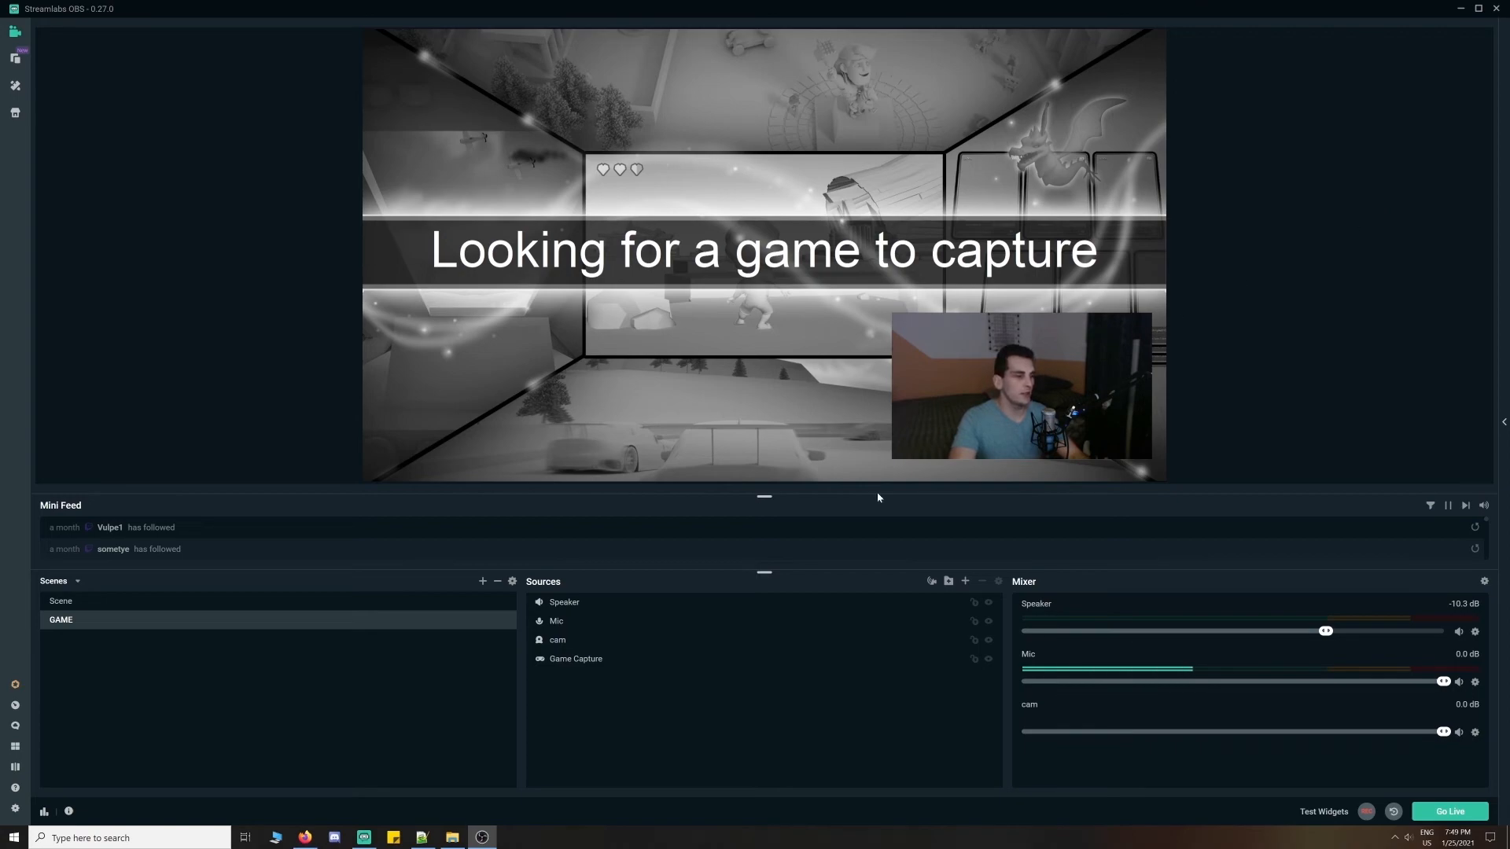
left_click(305, 835)
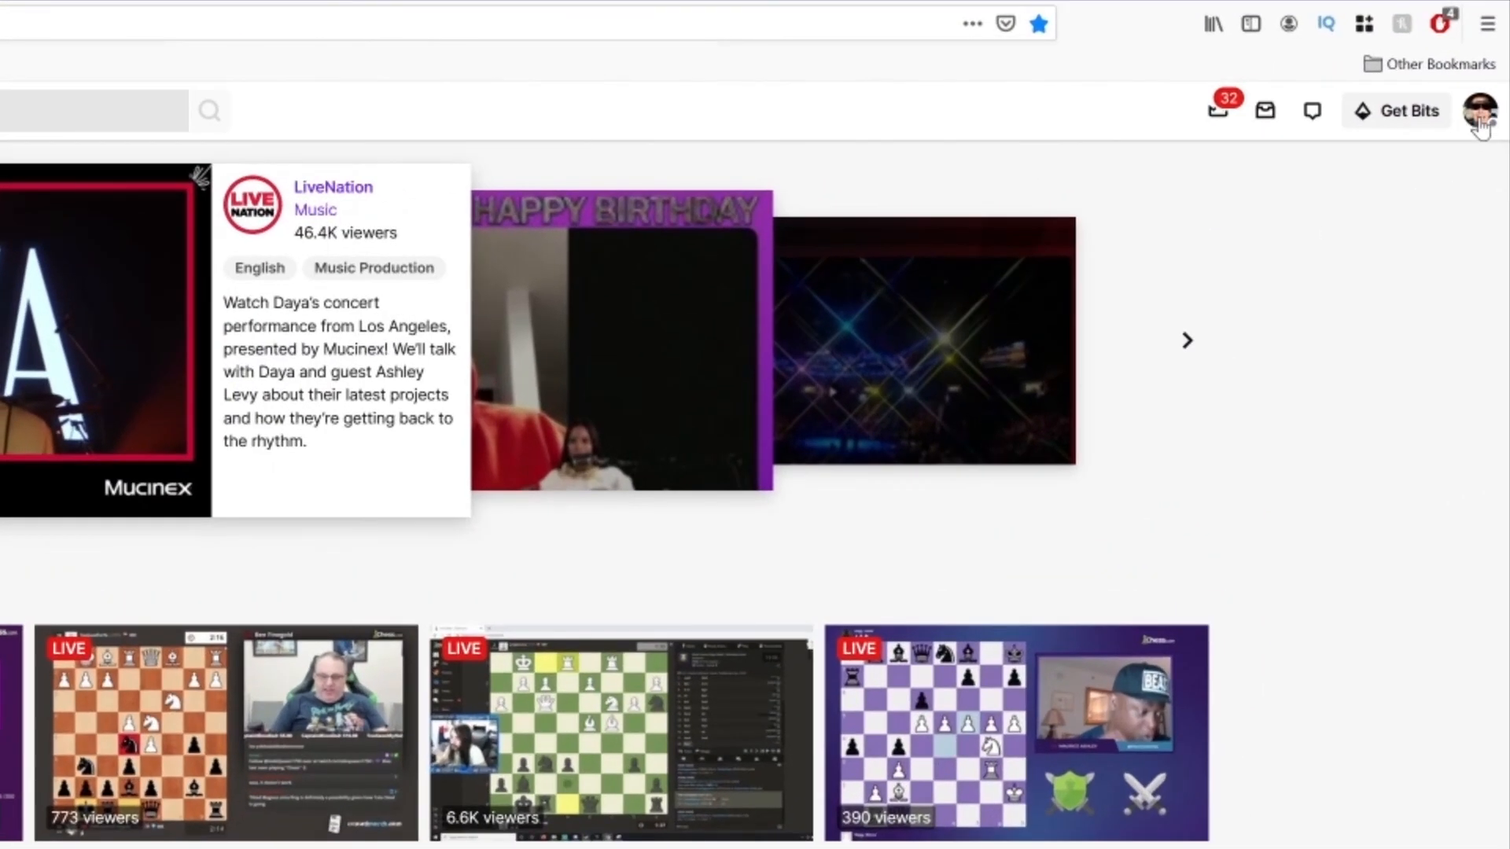
- Copy the Primary Stream key from Twitch's Channel and Videos settings, then return to Streamlabs OBS
left_click(1482, 102)
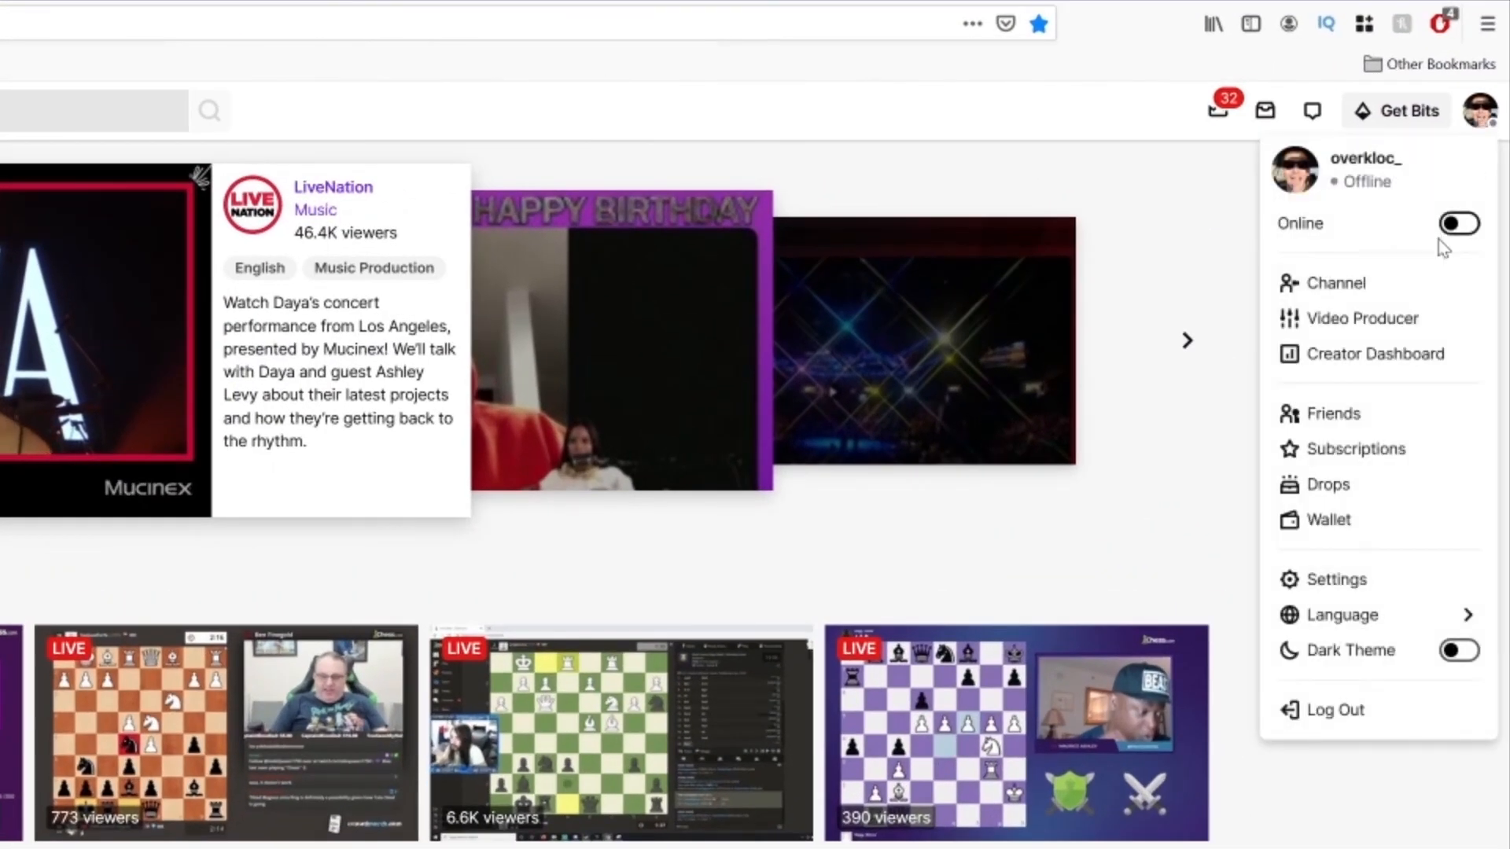
left_click(1346, 582)
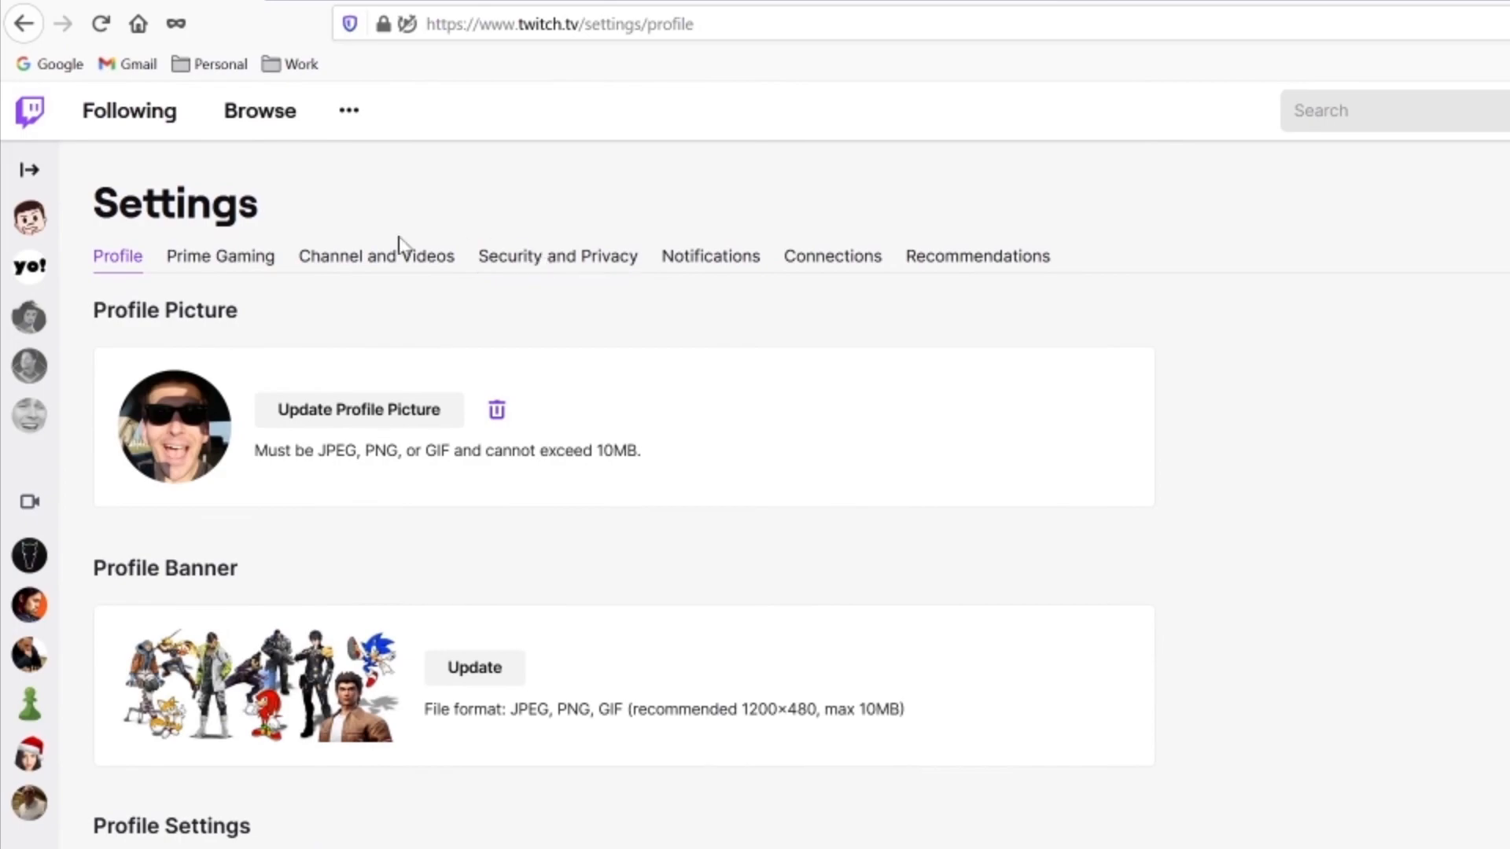
left_click(380, 255)
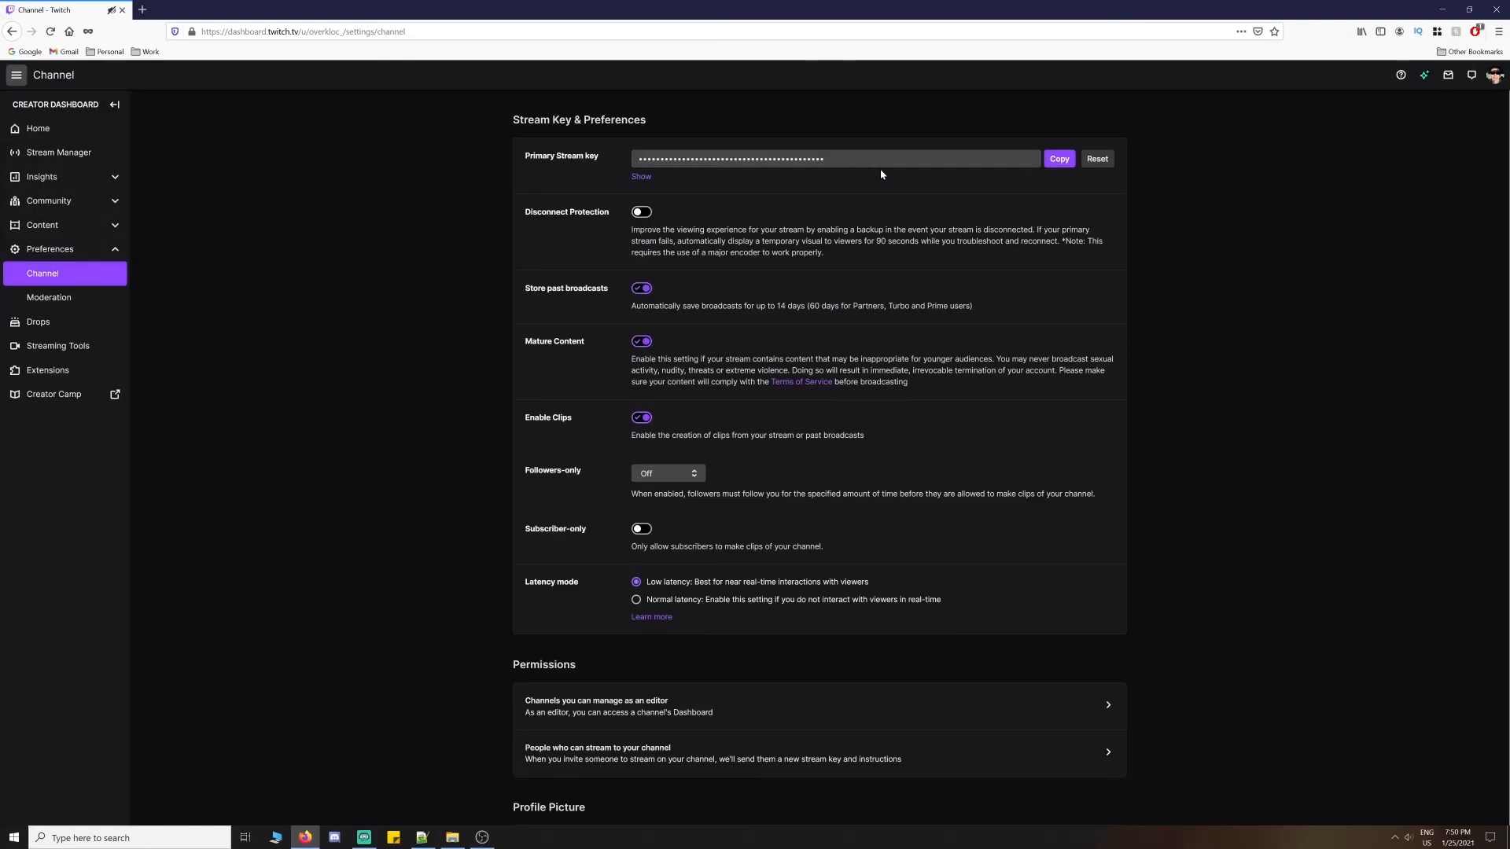
left_click(1061, 160)
left_click(363, 838)
- In Settings > Stream, paste the Twitch key into the custom ingest Stream key field and save with Done
left_click(15, 810)
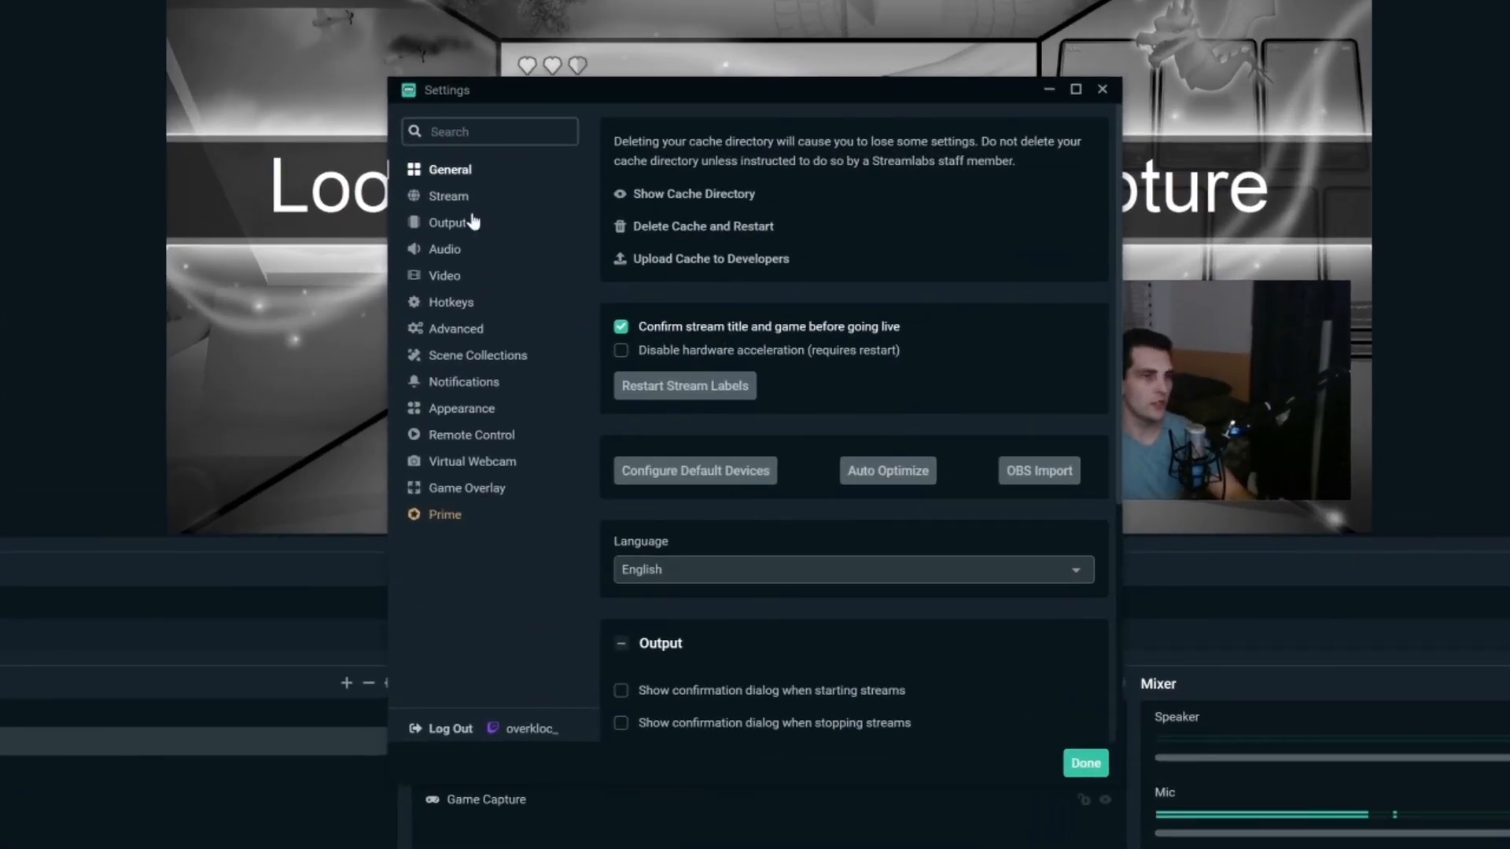
left_click(450, 197)
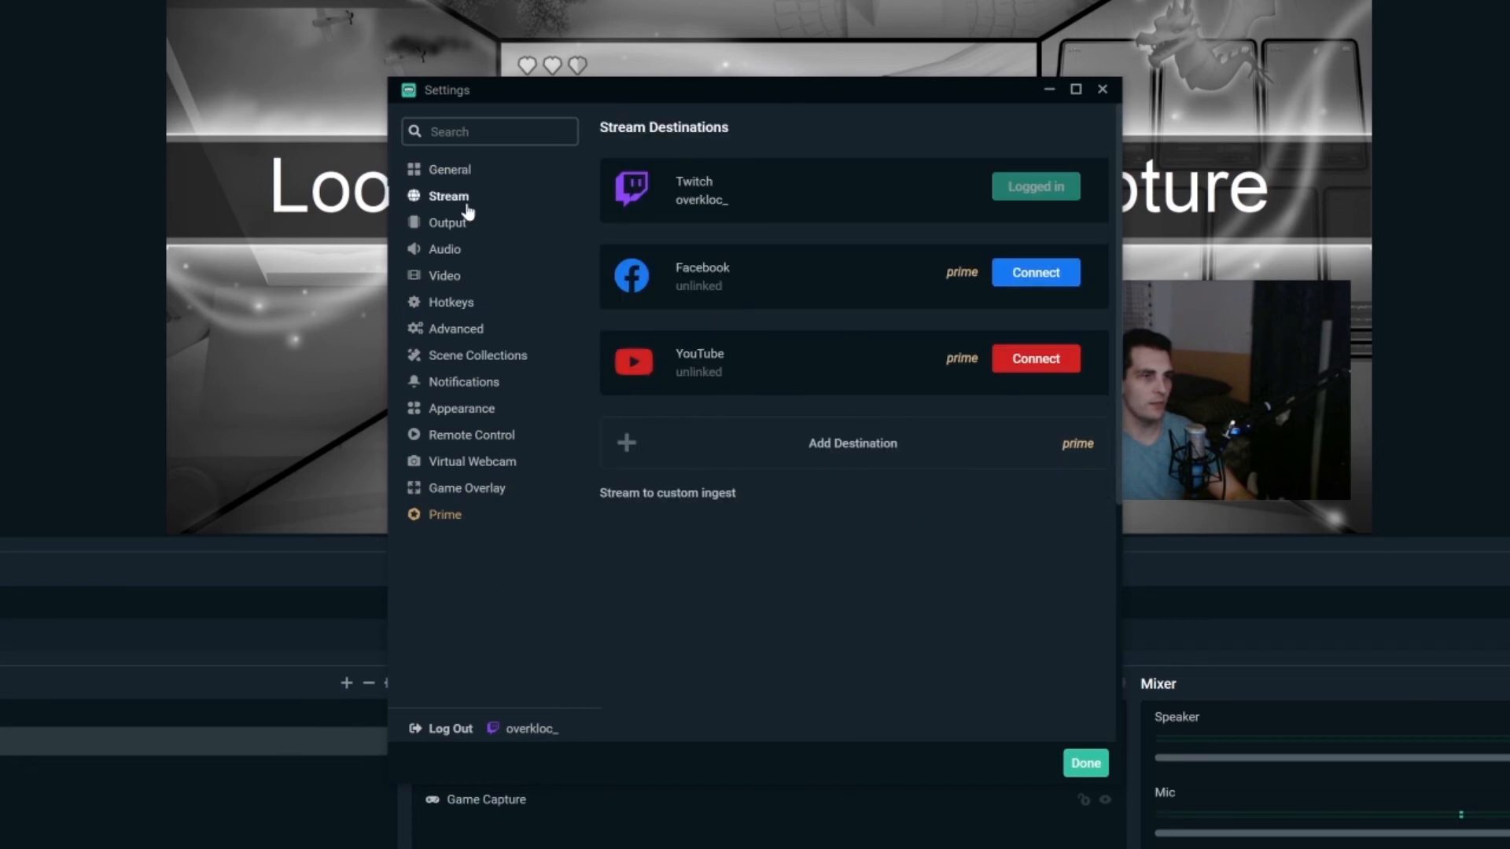
left_click(700, 495)
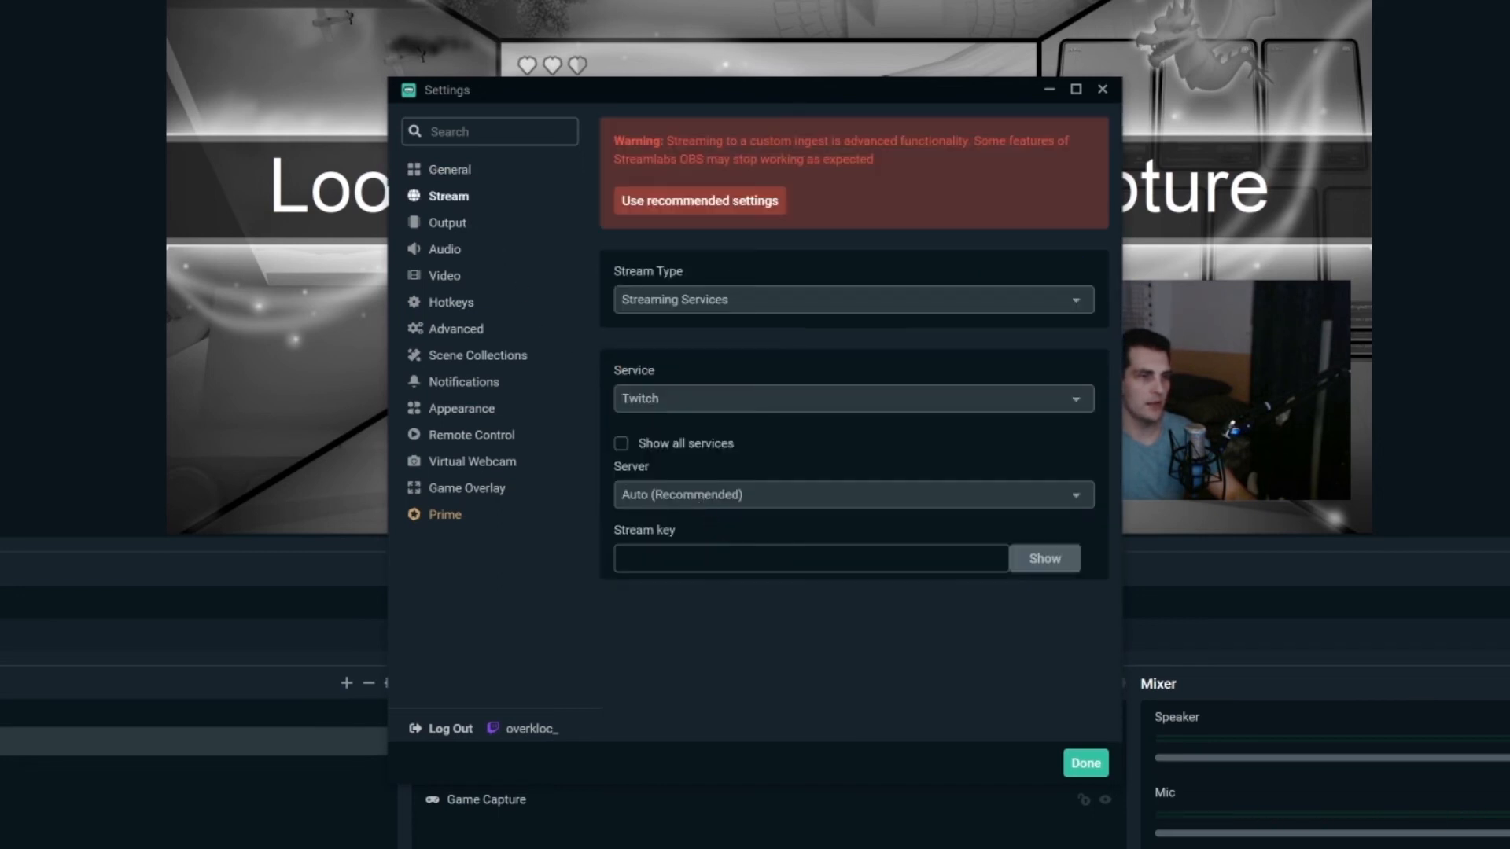
key("ctrl+v")
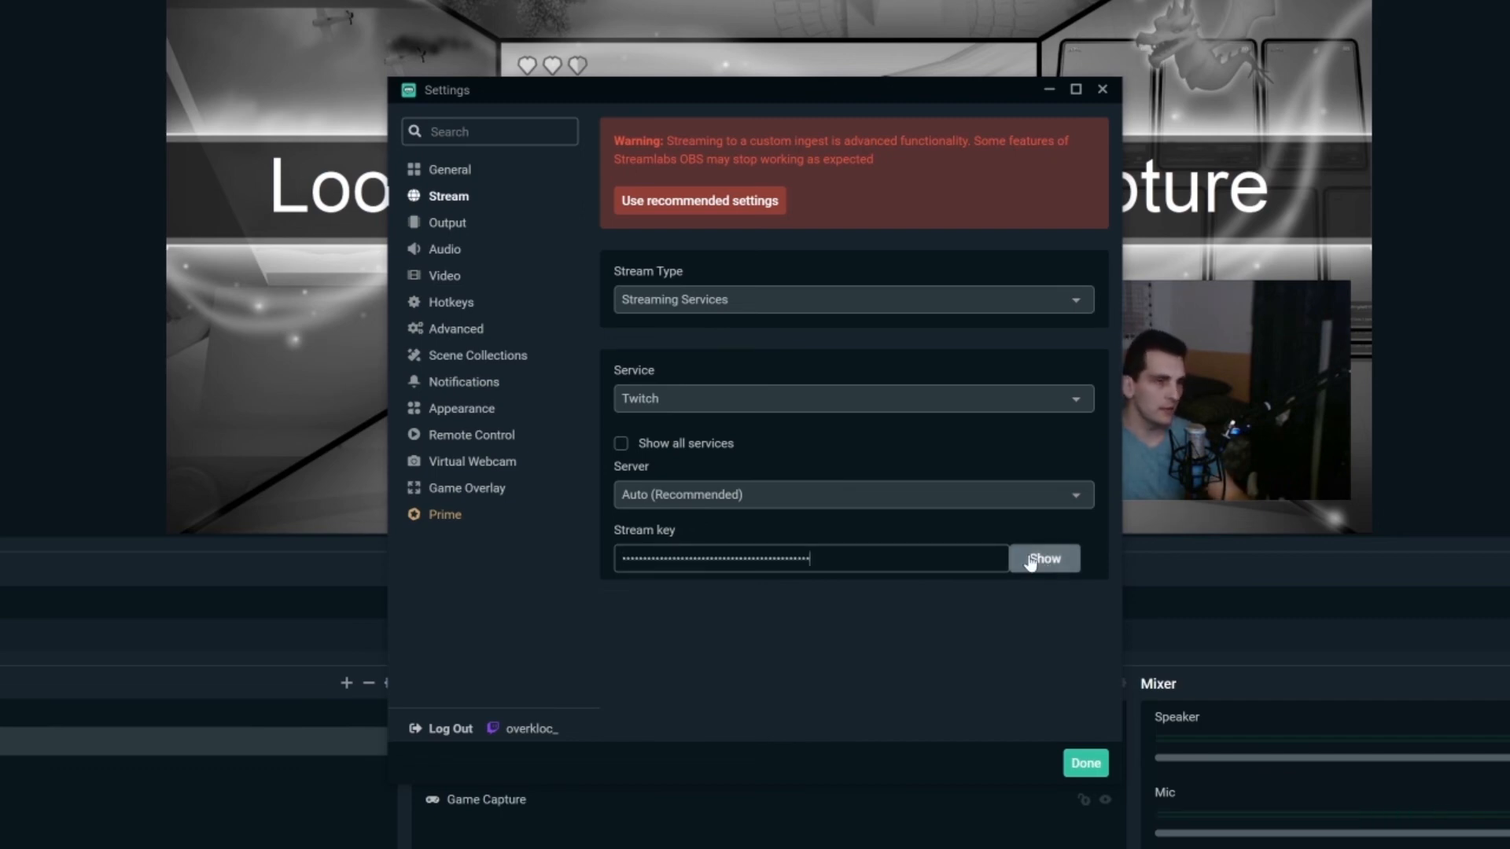
left_click(1085, 765)
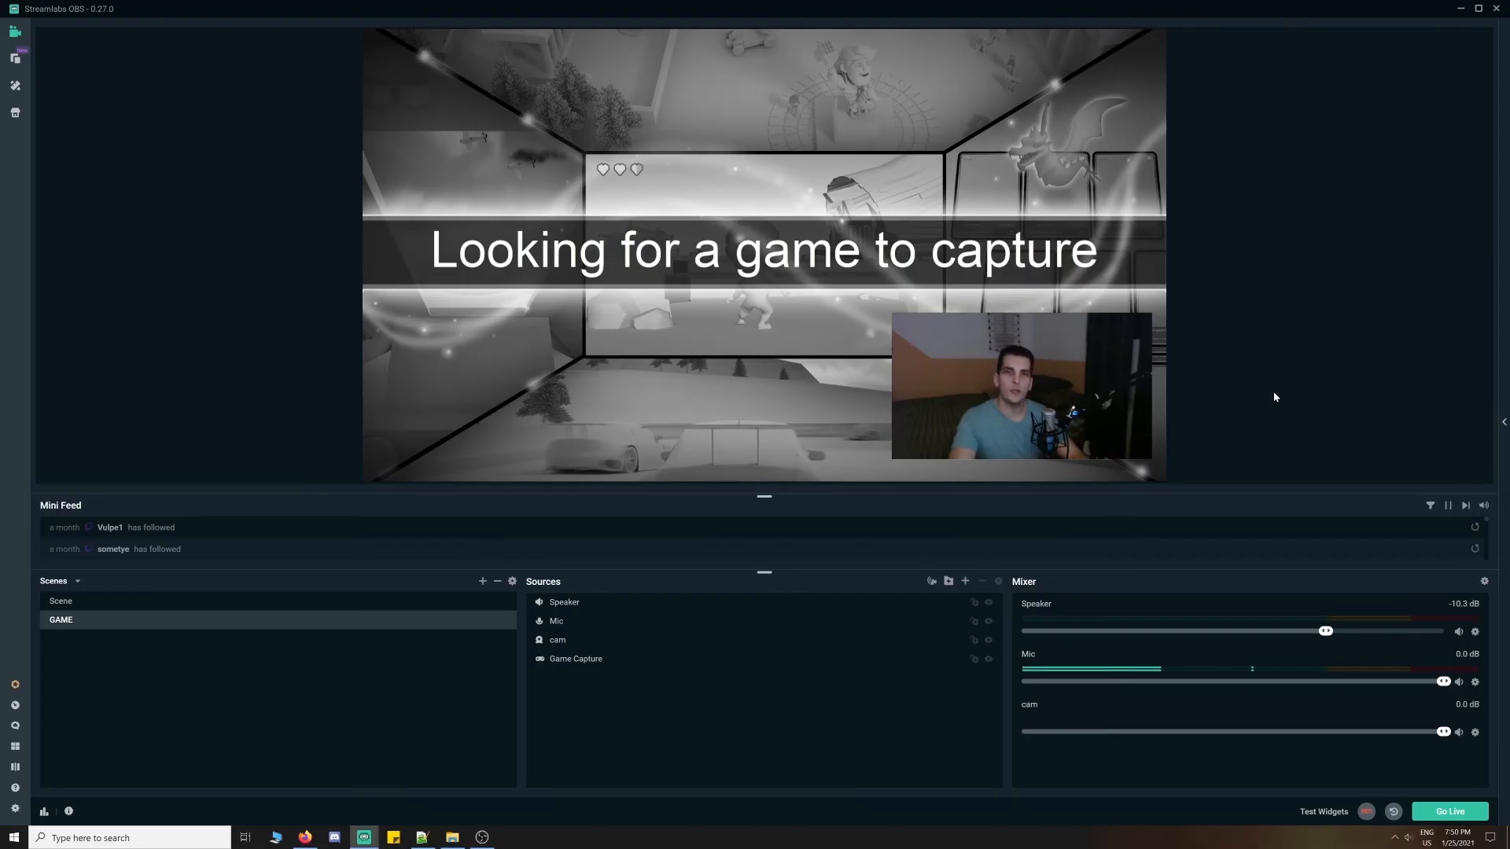